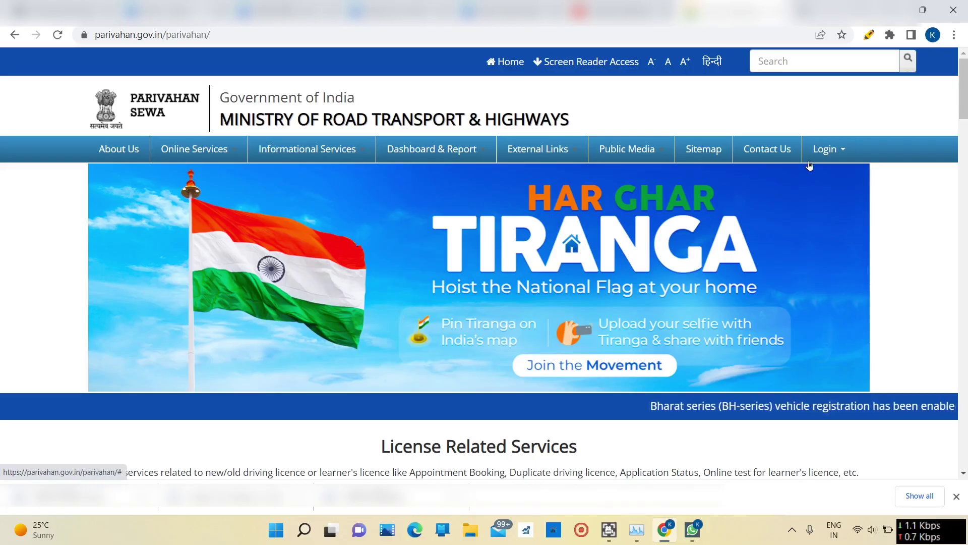
Step: Check the Login options, then browse the home page down to the License Related Services cards
click(827, 149)
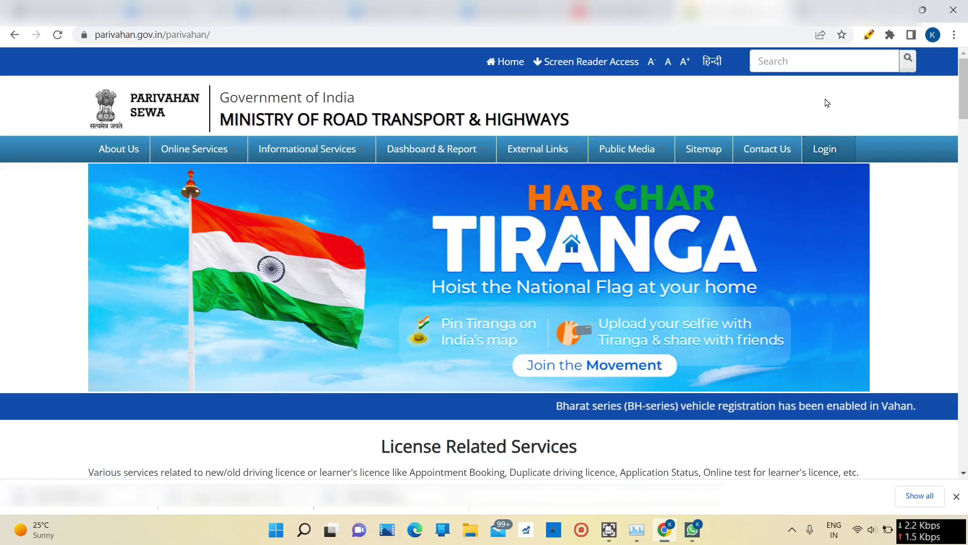
scroll(683, 185, down, 7)
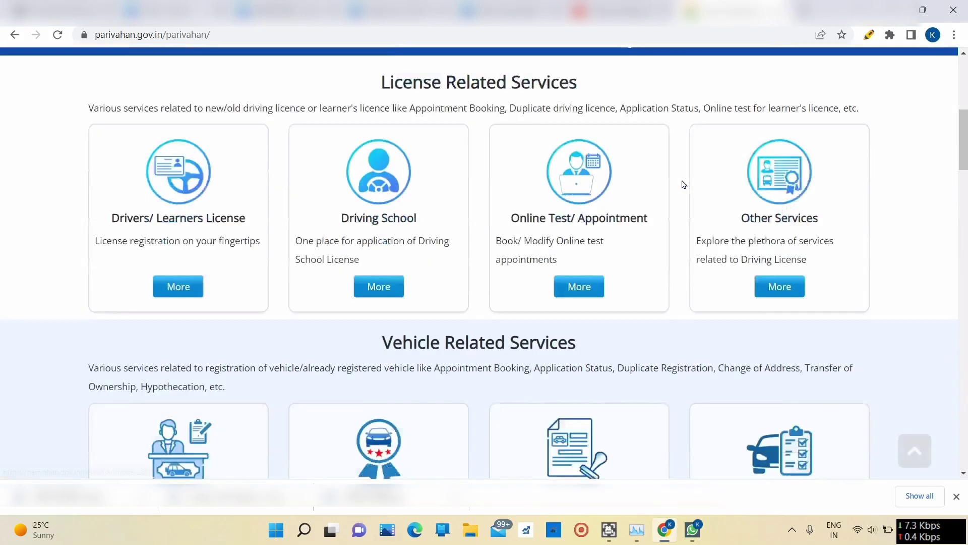
scroll(683, 184, down, 1)
scroll(406, 290, down, 10)
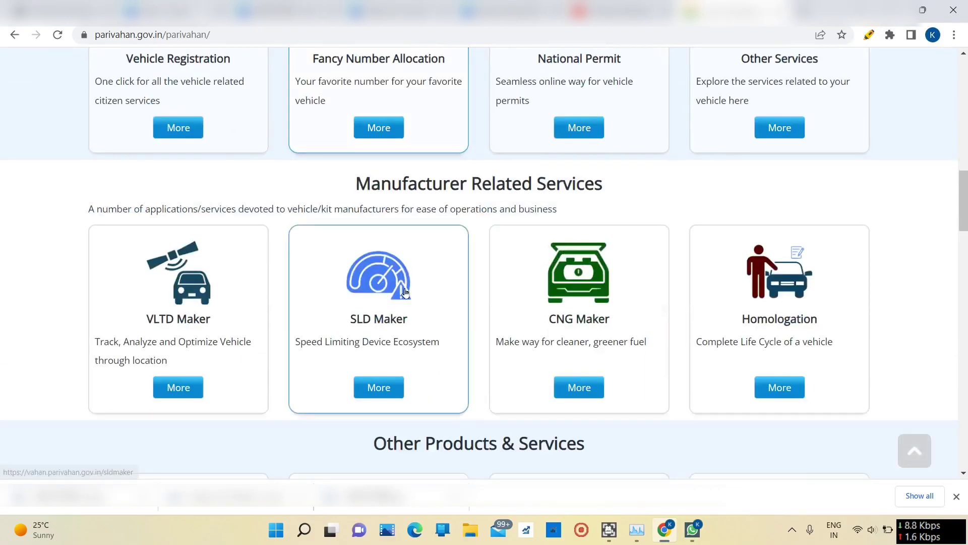
scroll(406, 291, down, 8)
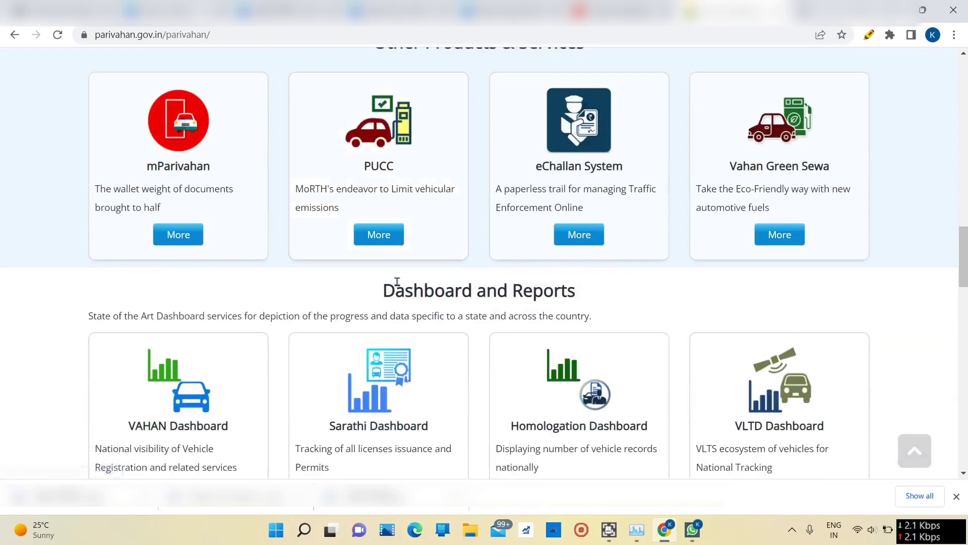
scroll(398, 282, down, 2)
scroll(396, 280, up, 15)
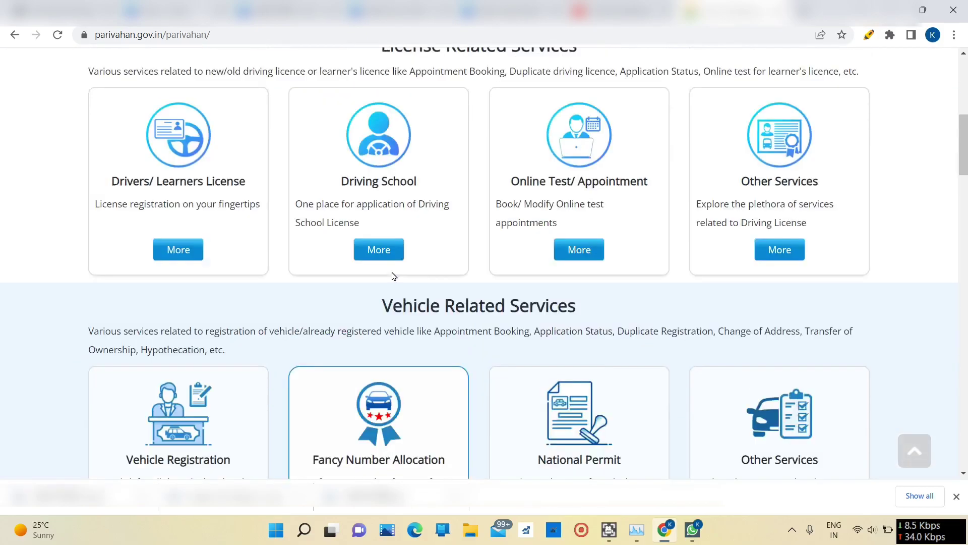
scroll(394, 276, up, 4)
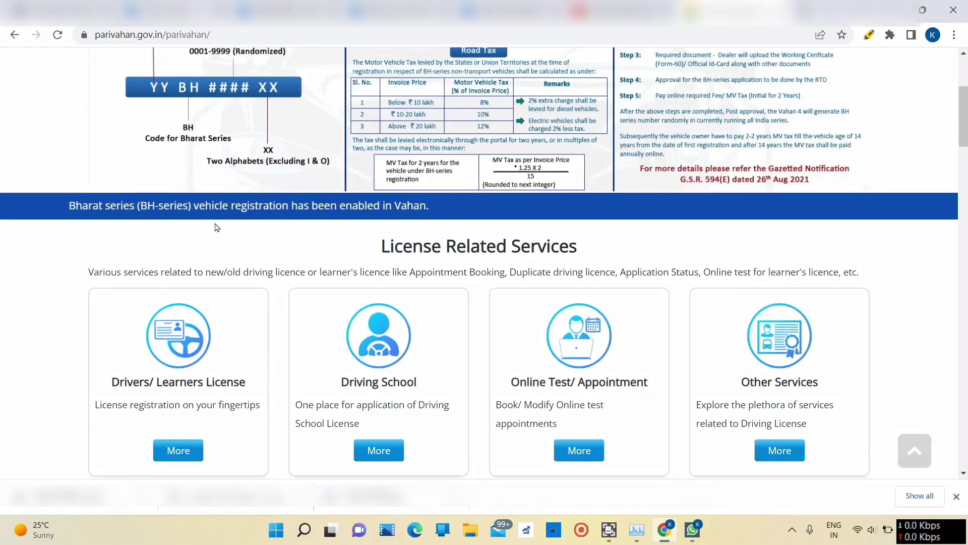
scroll(216, 227, down, 4)
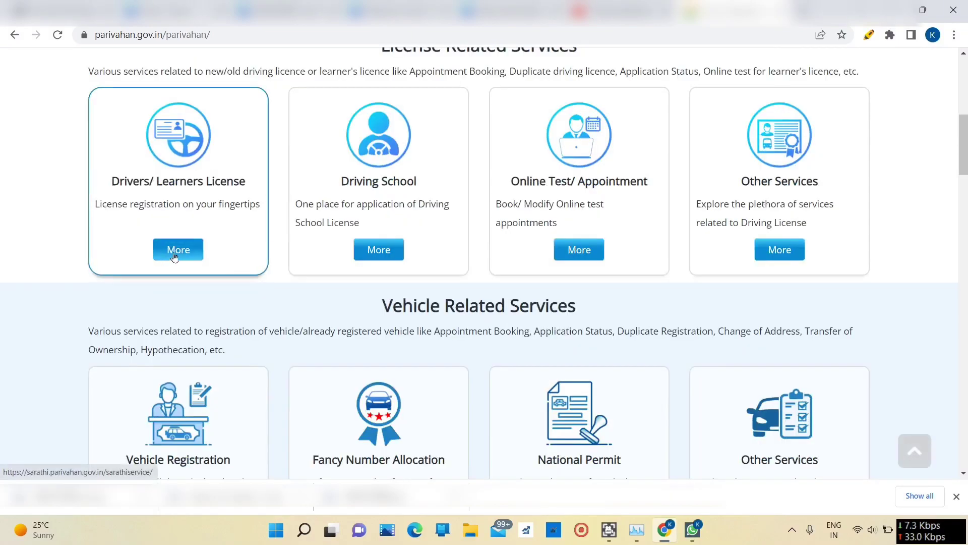
Step: Open Drivers/Learners License services, choose Gujarat as the state, and read the contactless services notice
click(179, 252)
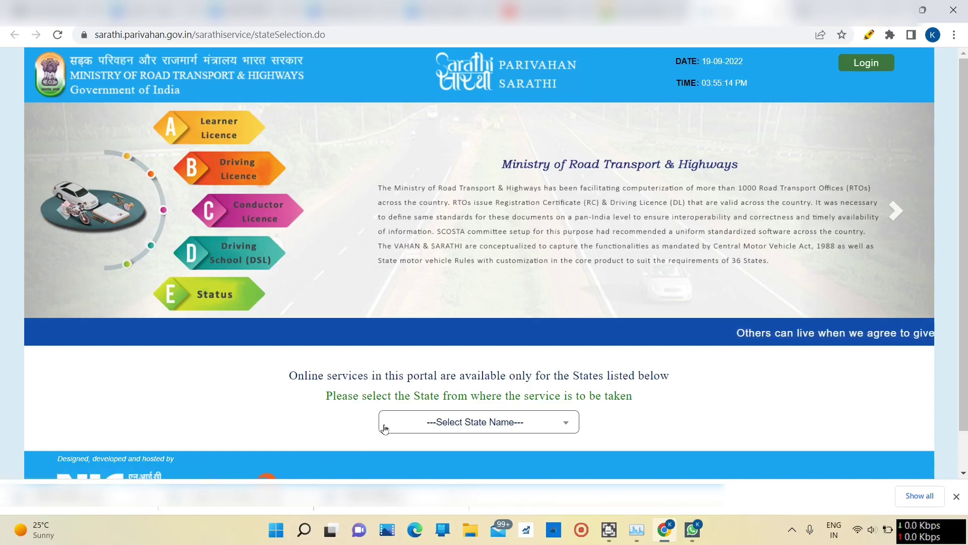
click(444, 422)
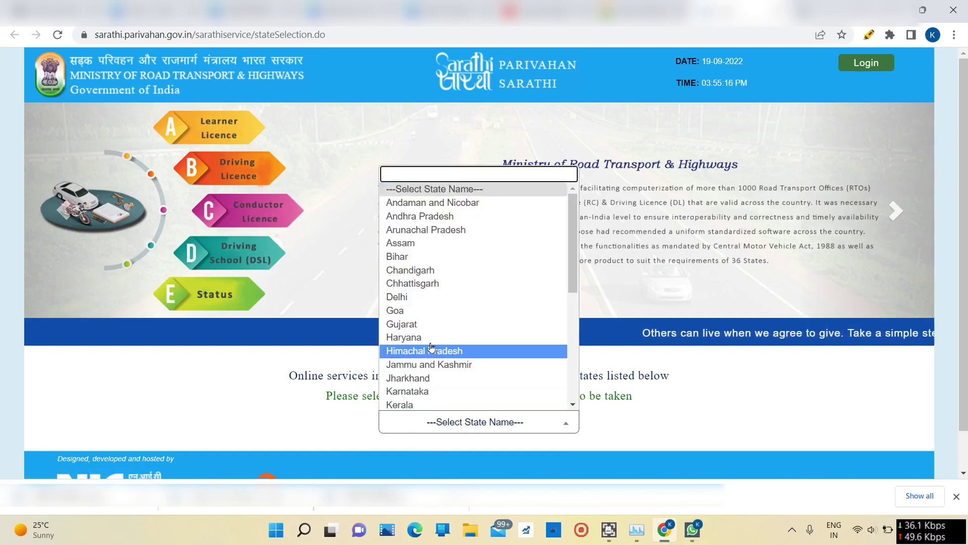
click(426, 327)
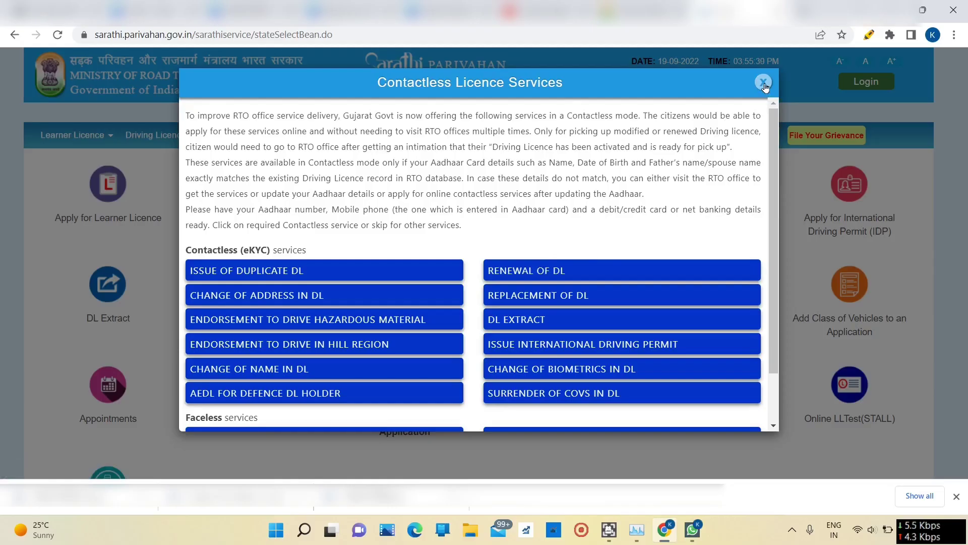
scroll(854, 97, down, 2)
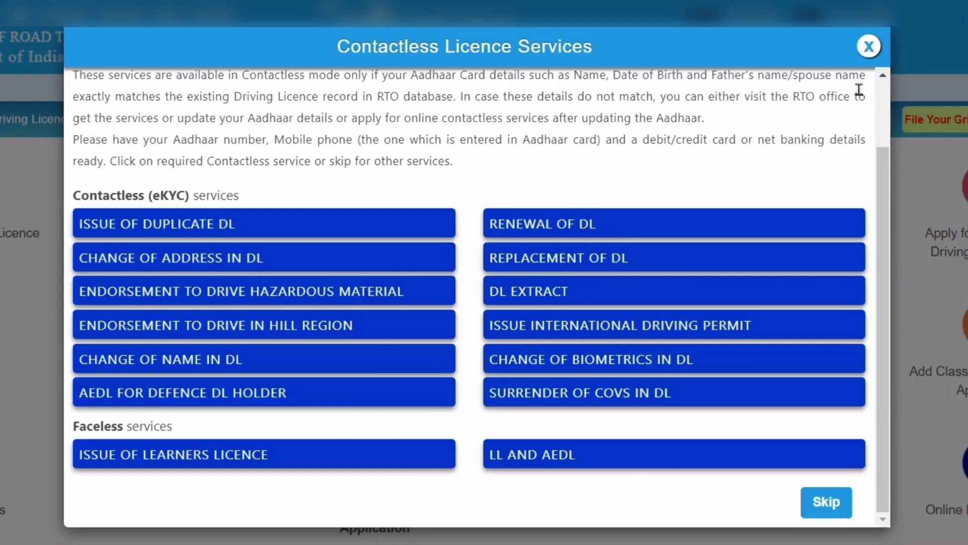
scroll(810, 135, up, 3)
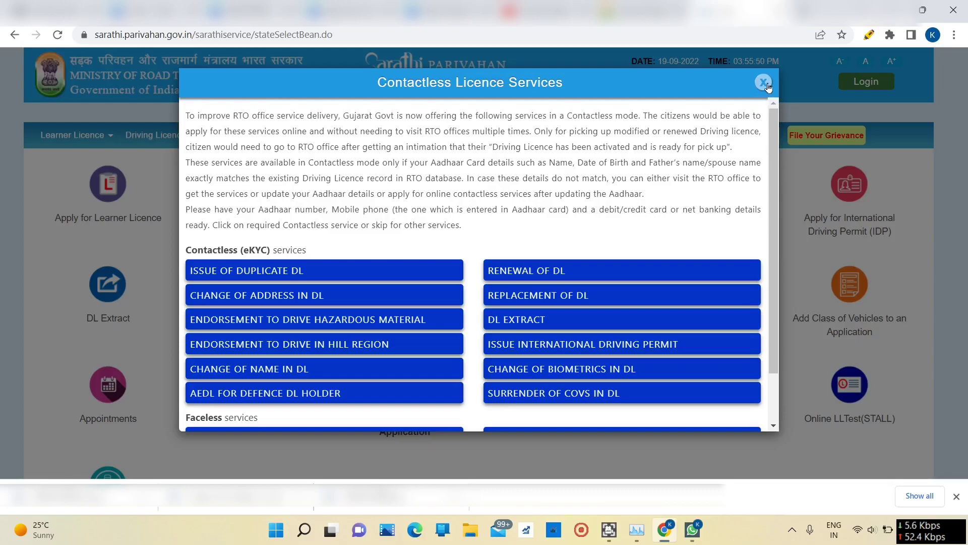
Step: Close the contactless notice and open Services On DL (Renewal/Duplicate/AEDL/IDP/Others) under Driving Licence
click(764, 83)
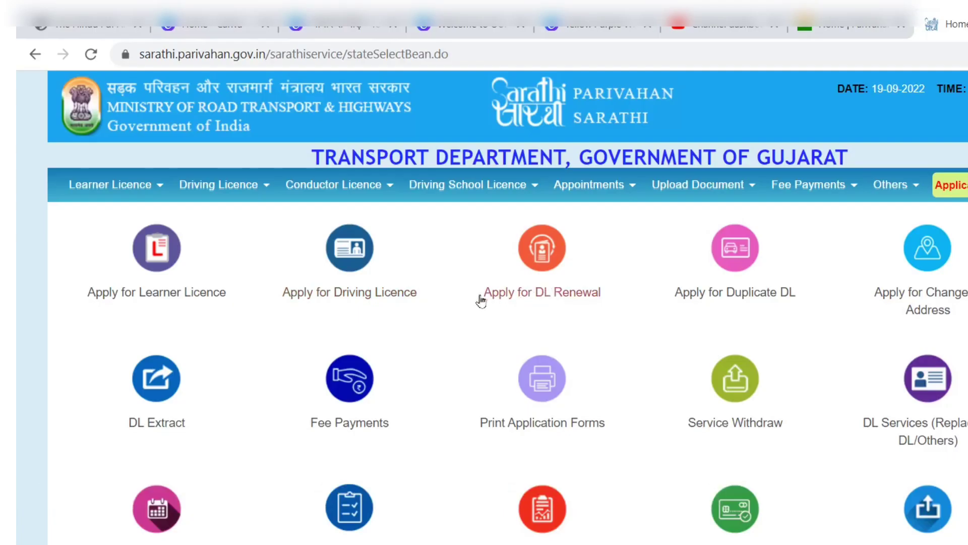
mouse_move(206, 195)
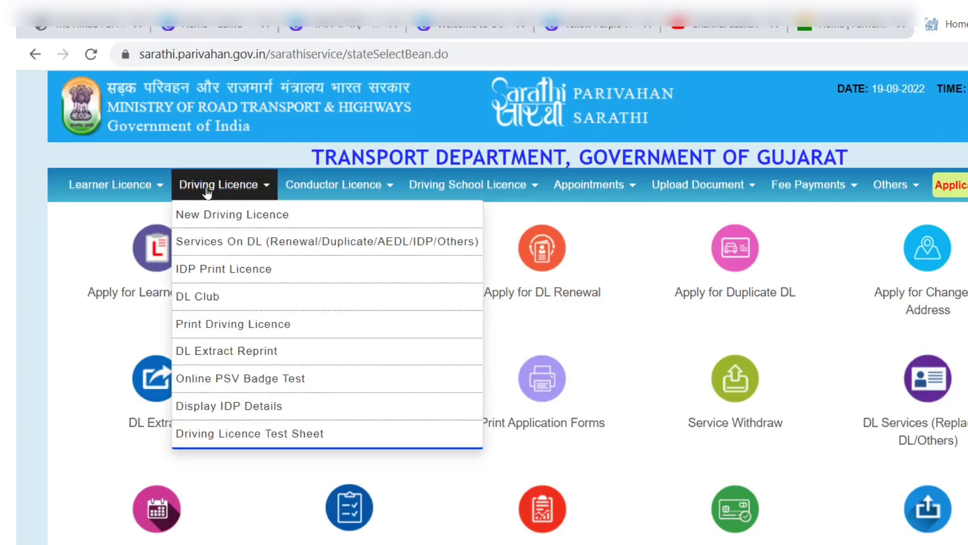
click(246, 244)
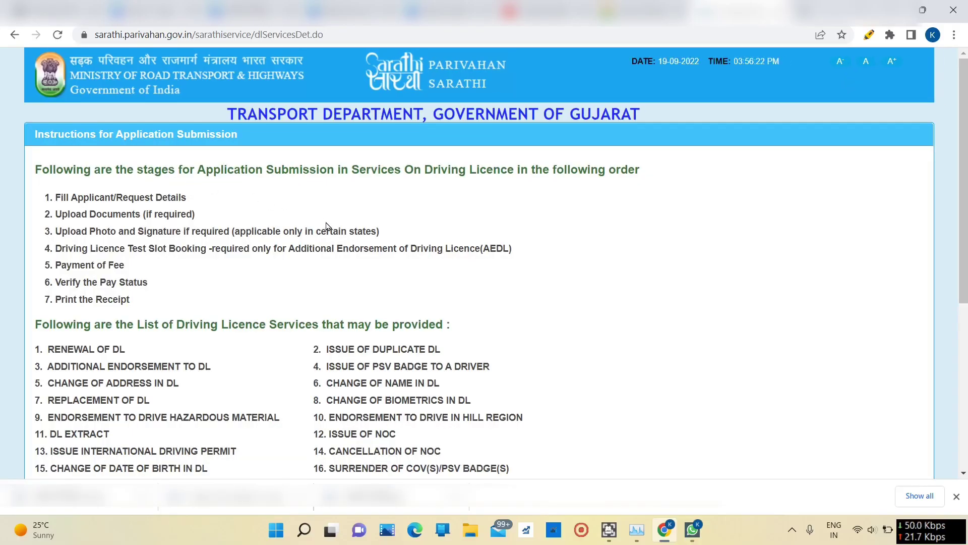
scroll(327, 222, down, 4)
scroll(197, 407, down, 4)
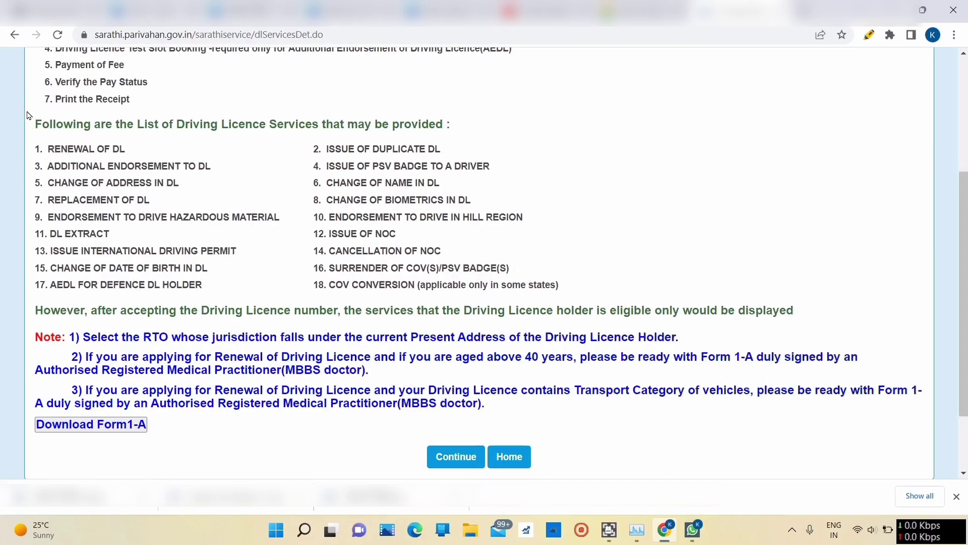
Step: View the Form 1-A medical certificate PDF in a new tab, then return to the Sarathi tab
click(65, 425)
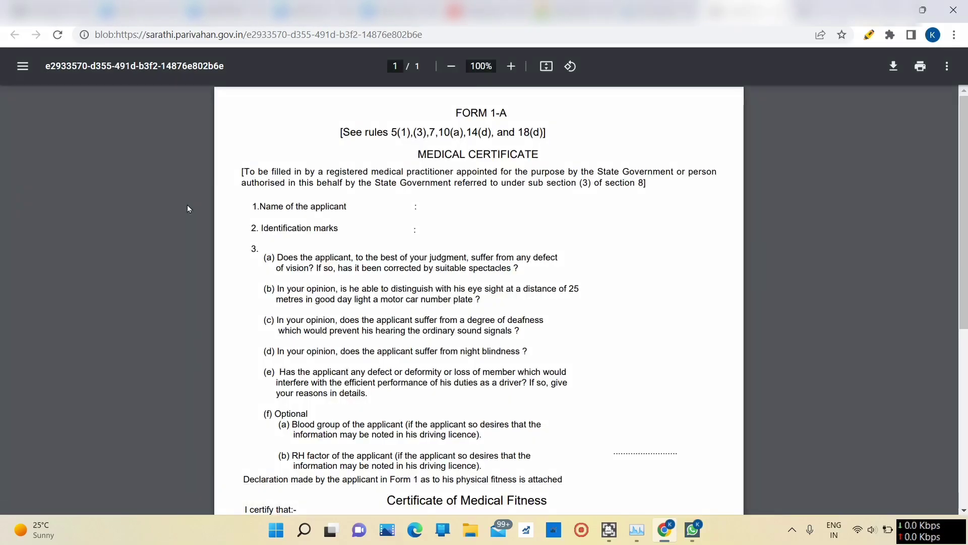
scroll(187, 205, down, 6)
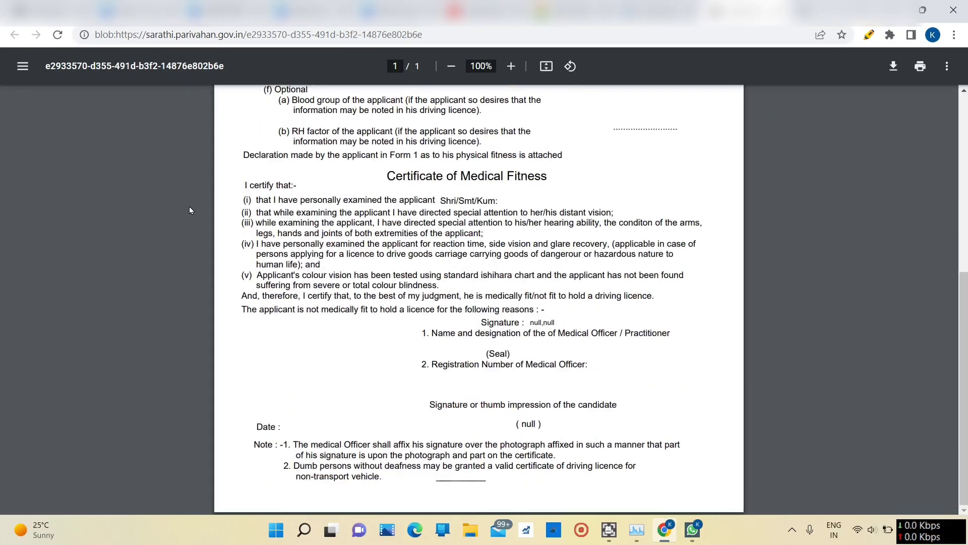
scroll(191, 209, up, 6)
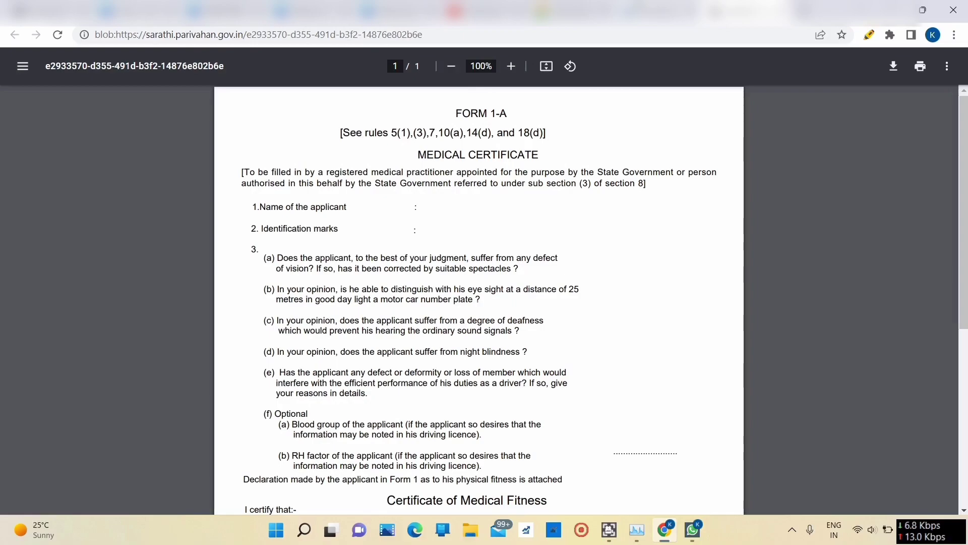
click(660, 11)
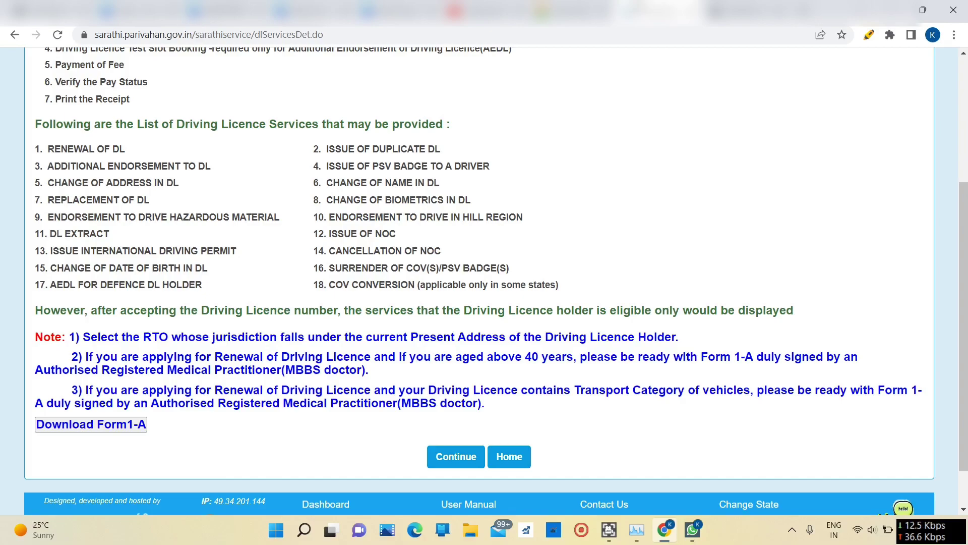
Step: Continue from the instructions page to the Application for Services on Driving Licence form
click(454, 460)
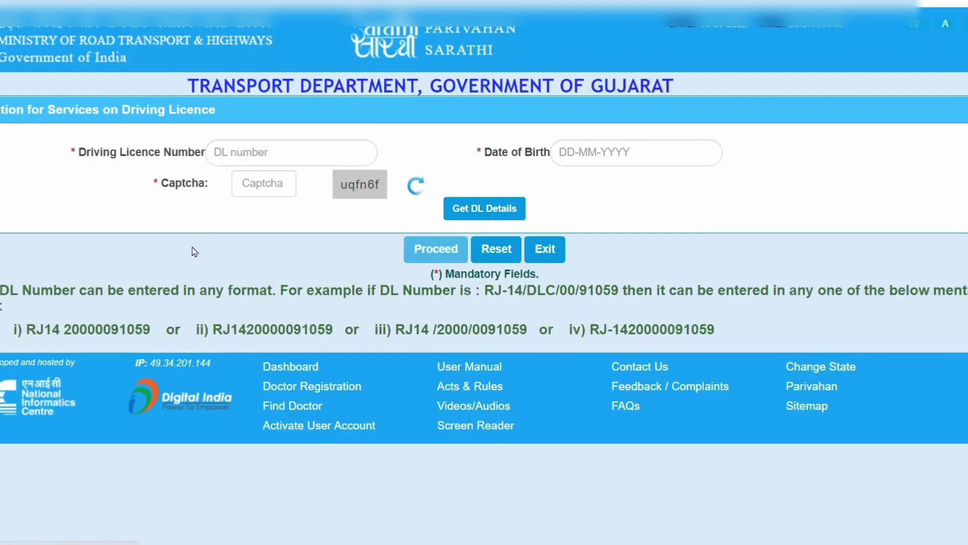
Step: Fetch the DL details and review the LMV, TRANS and MCWG classes with their validity periods
click(492, 214)
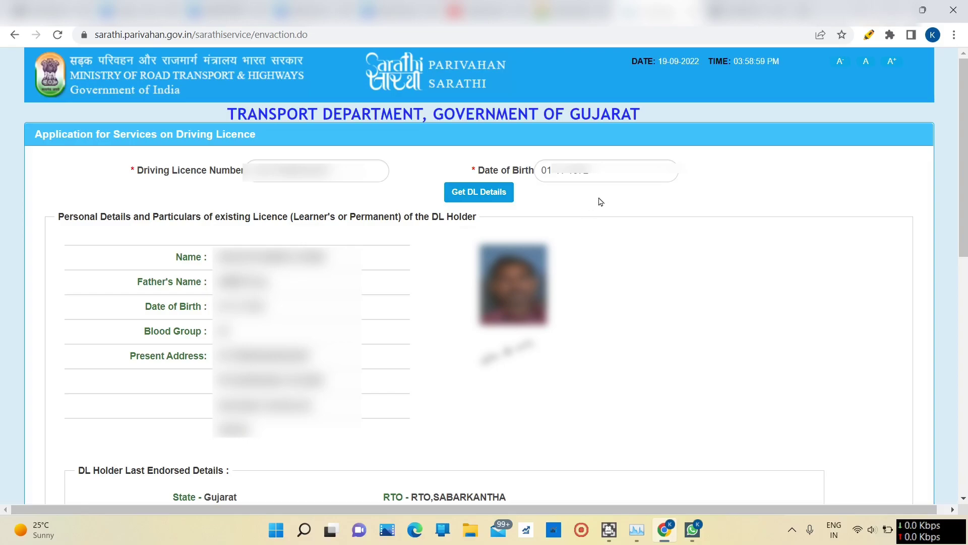
scroll(70, 107, down, 8)
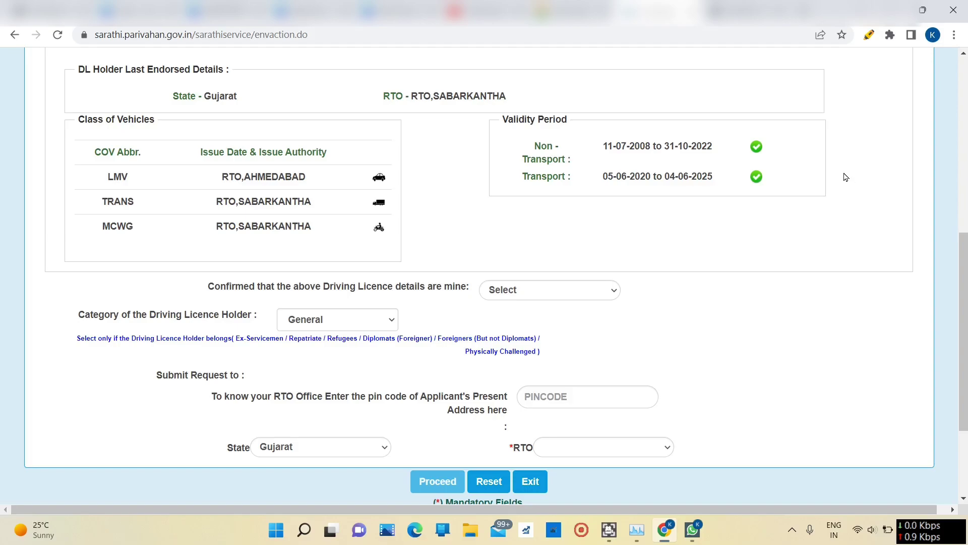
Step: Confirm the licence details as YES, keep category General, choose RTO SABARKANTHA -- GJ09, and proceed
click(515, 293)
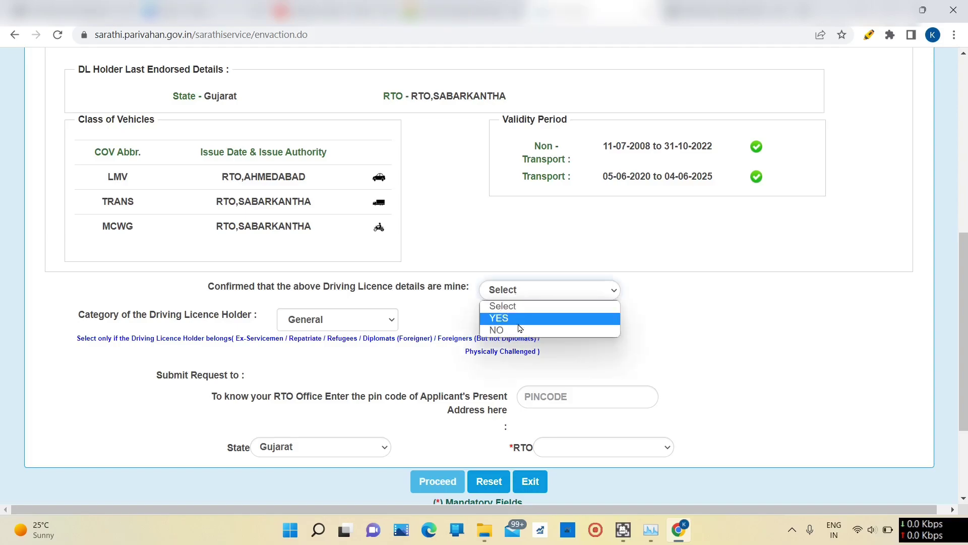
click(517, 319)
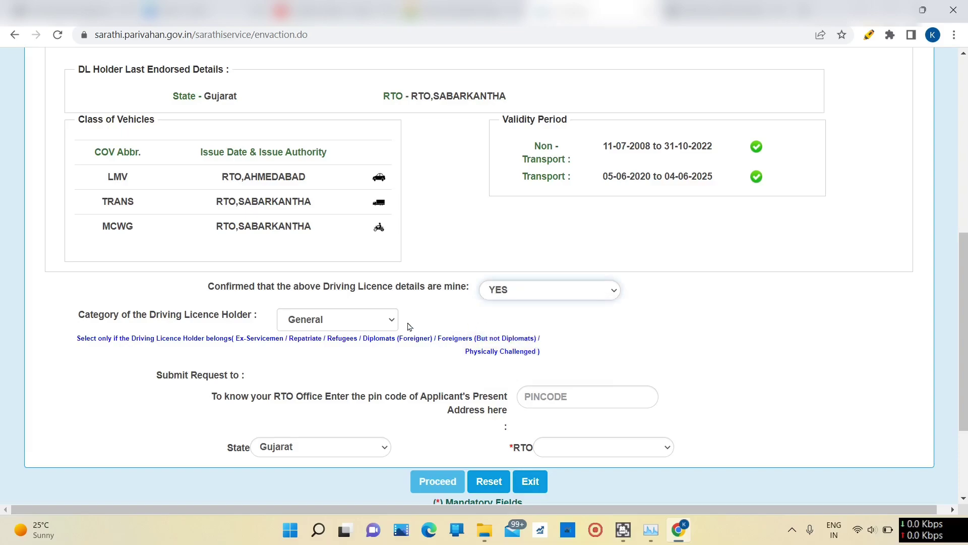
click(339, 324)
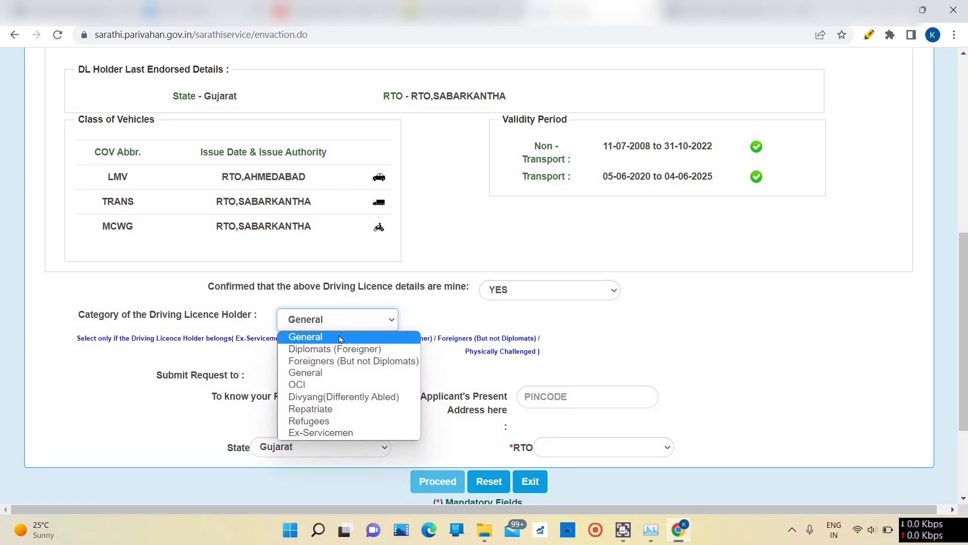
click(341, 337)
click(574, 453)
scroll(625, 376, down, 4)
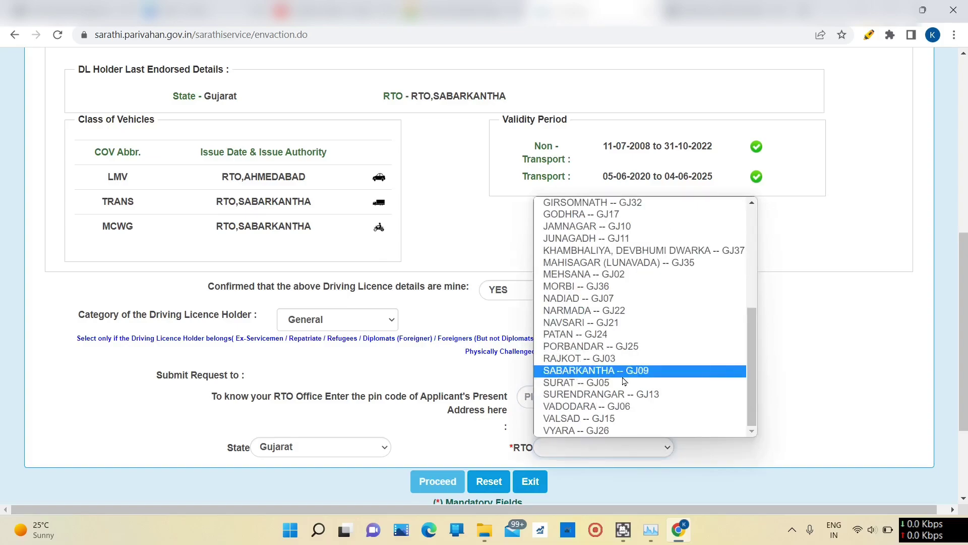
click(626, 373)
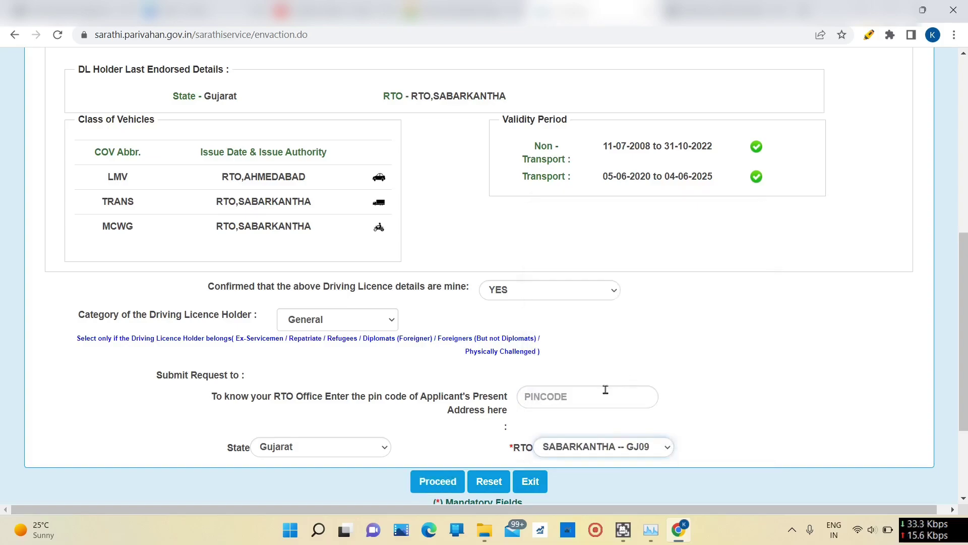
click(436, 483)
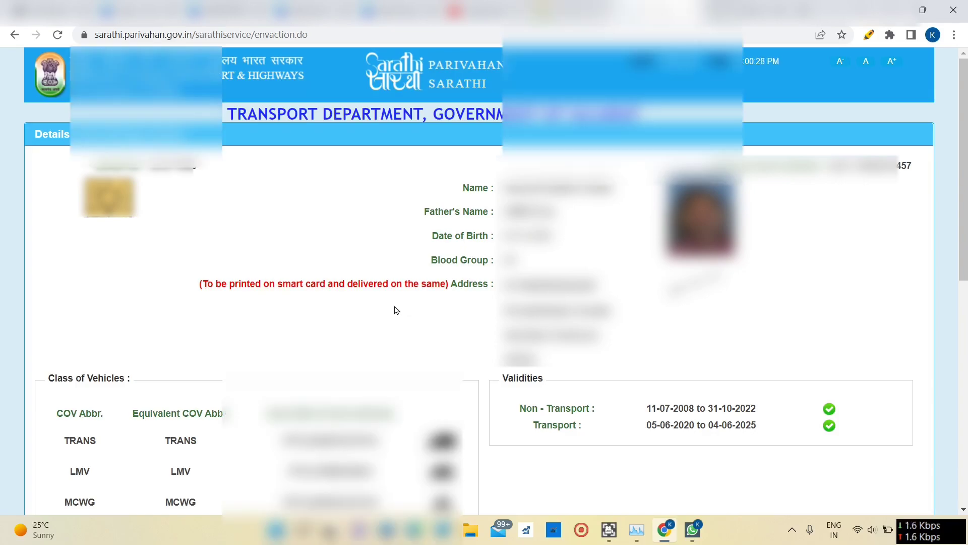
scroll(398, 309, down, 4)
scroll(384, 290, down, 4)
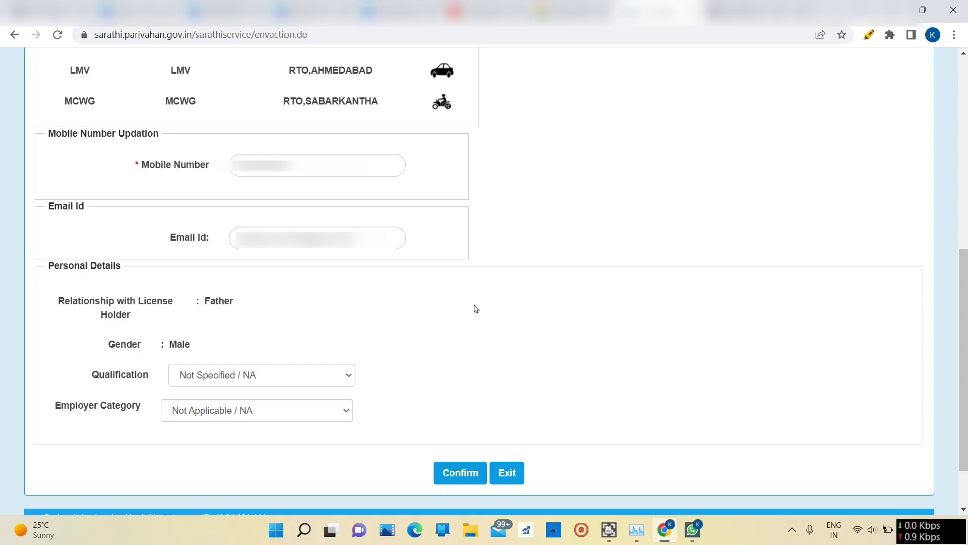
Step: Confirm the licence and contact details and accept the DL delivery address notice
click(458, 479)
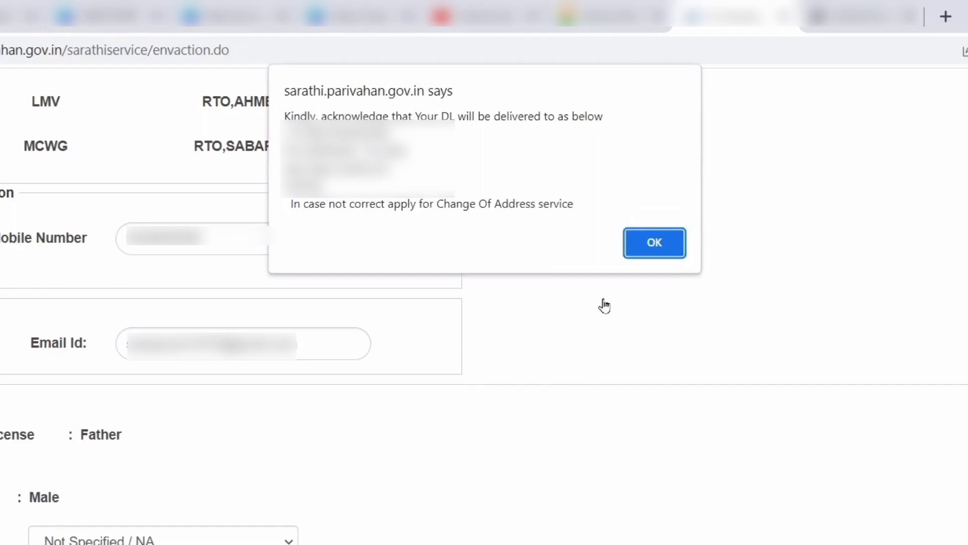
click(640, 239)
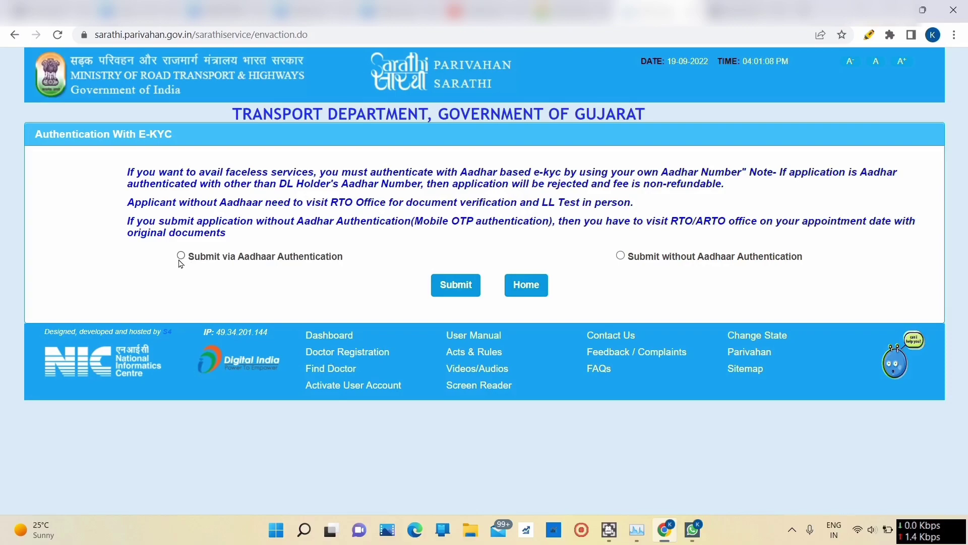
Step: Submit with the Submit via Aadhaar Authentication option and accept the mobile-number linking notice
click(180, 256)
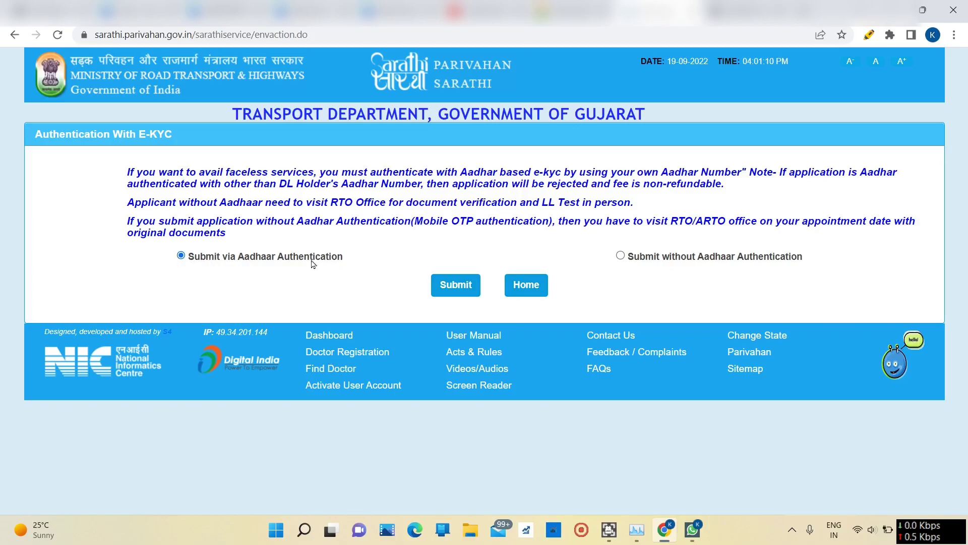
click(447, 289)
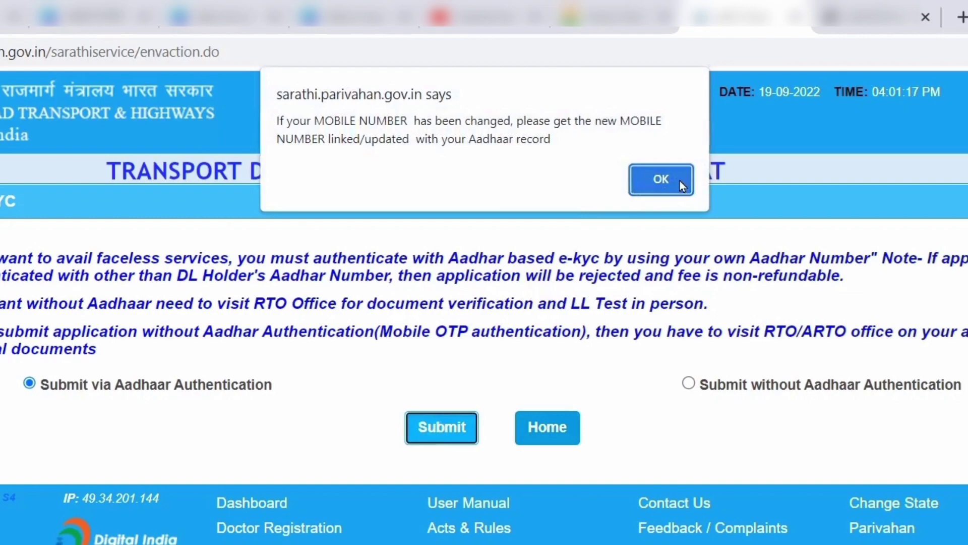
click(680, 180)
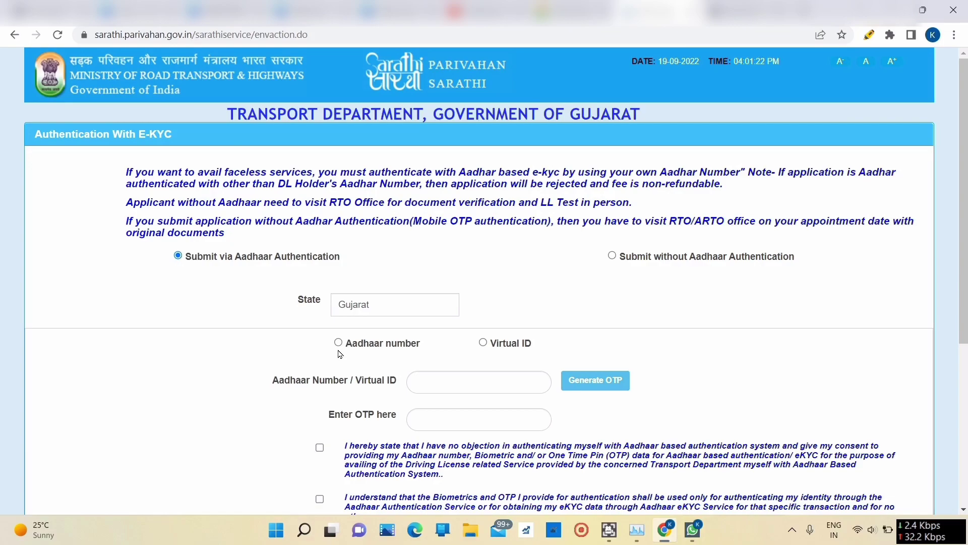
Step: Authenticate by Aadhaar number and OTP with all consents given, then review the fetched applicant details
scroll(341, 354, down, 5)
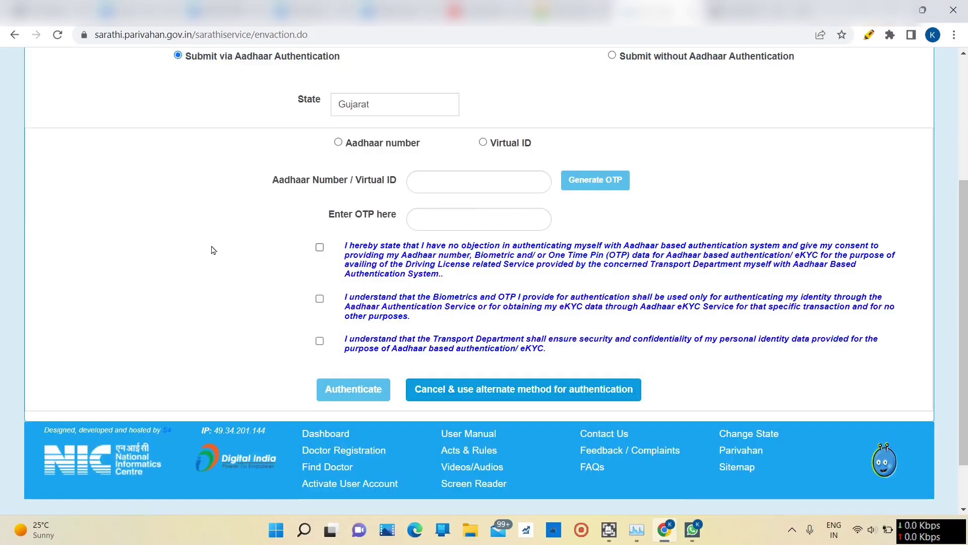
click(338, 146)
click(319, 311)
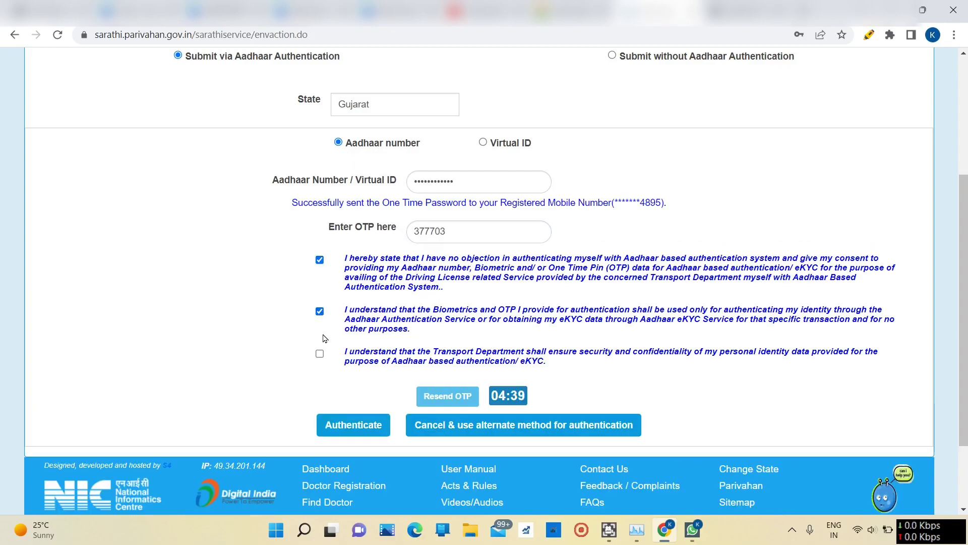
click(320, 353)
click(353, 429)
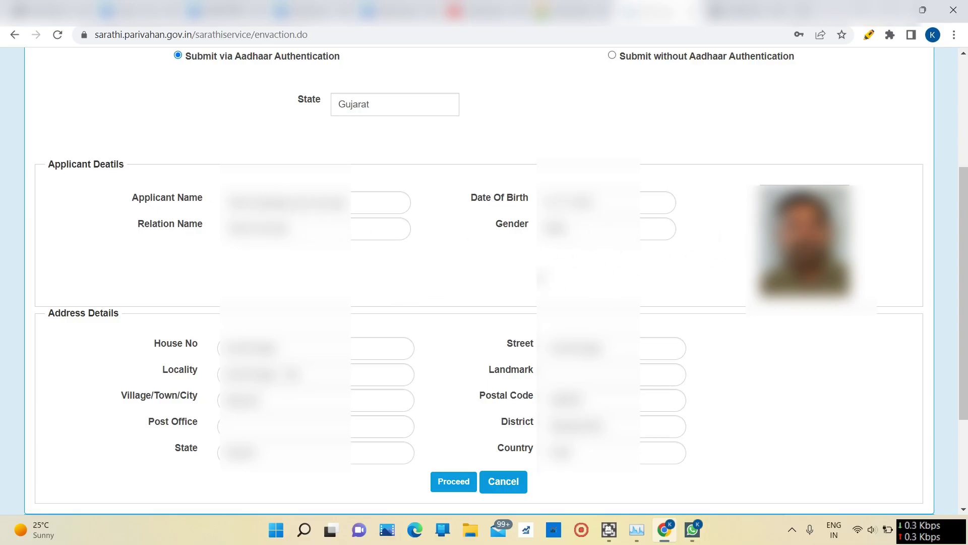
scroll(443, 399, down, 2)
Step: Accept the fetched Aadhaar details and choose RENEWAL OF DL to open its application form
click(443, 399)
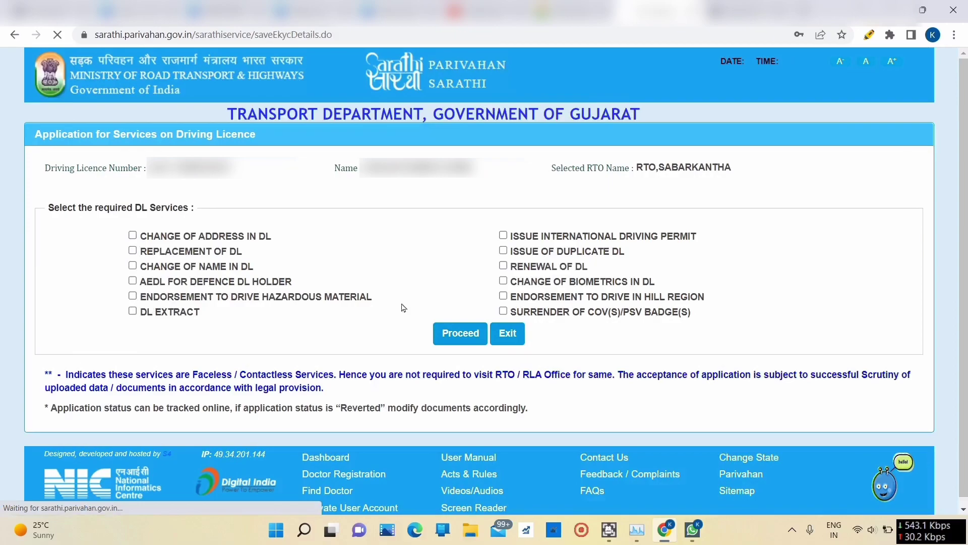
click(503, 265)
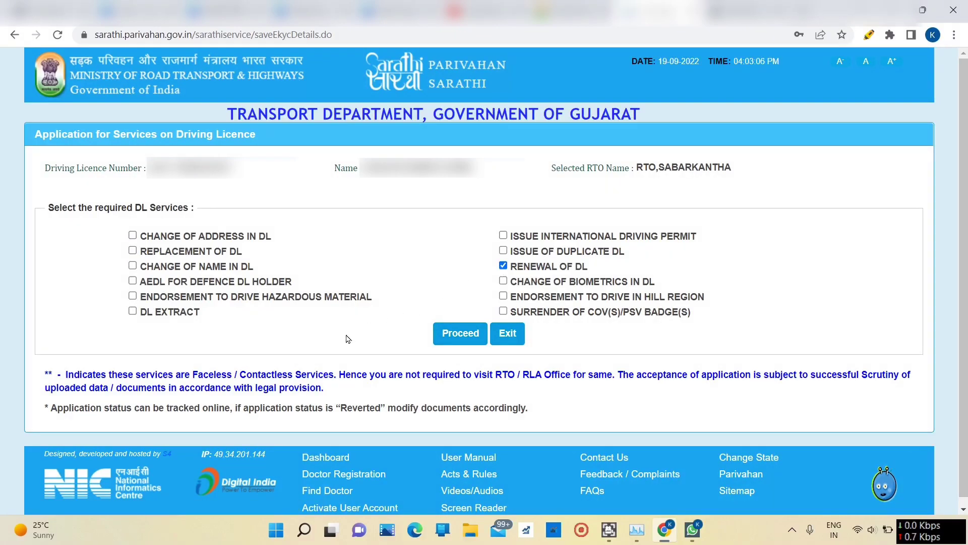
click(453, 338)
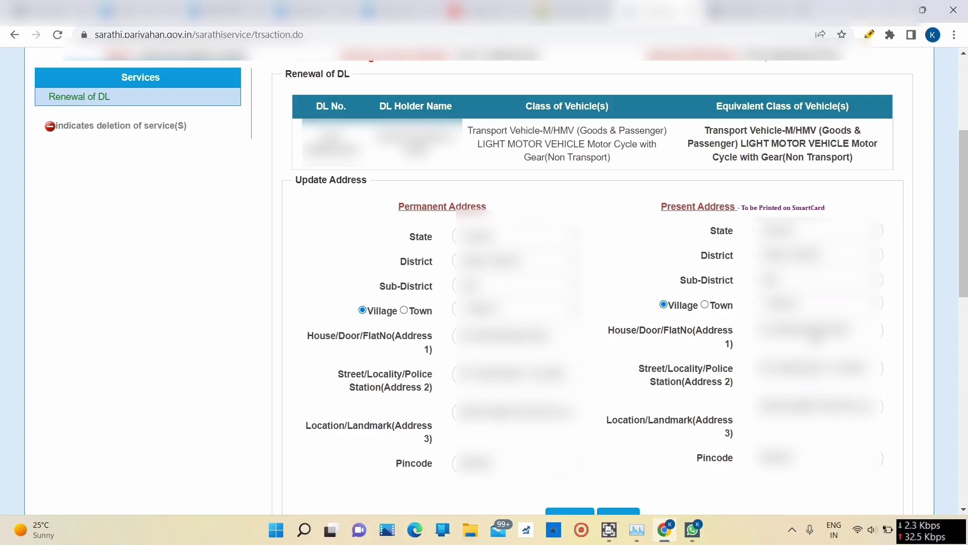
scroll(930, 326, down, 4)
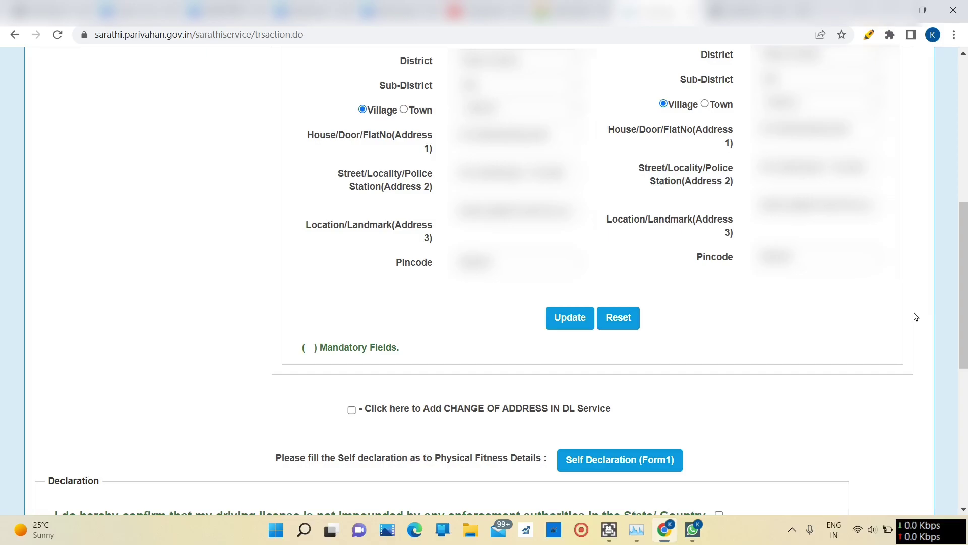
scroll(916, 317, down, 4)
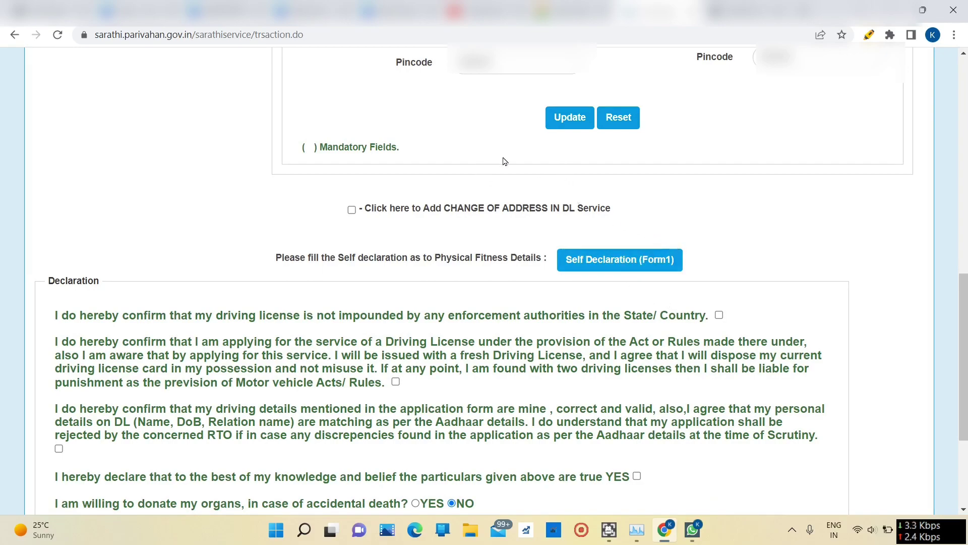
Step: In Form1, answer Yes to eyesight and No to all other fitness questions, then tick the declaration
click(633, 261)
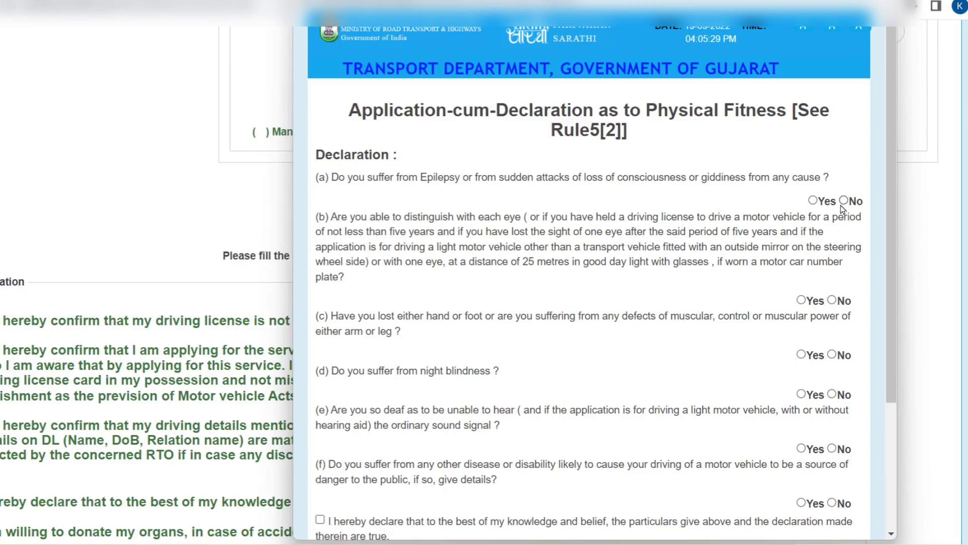
click(828, 209)
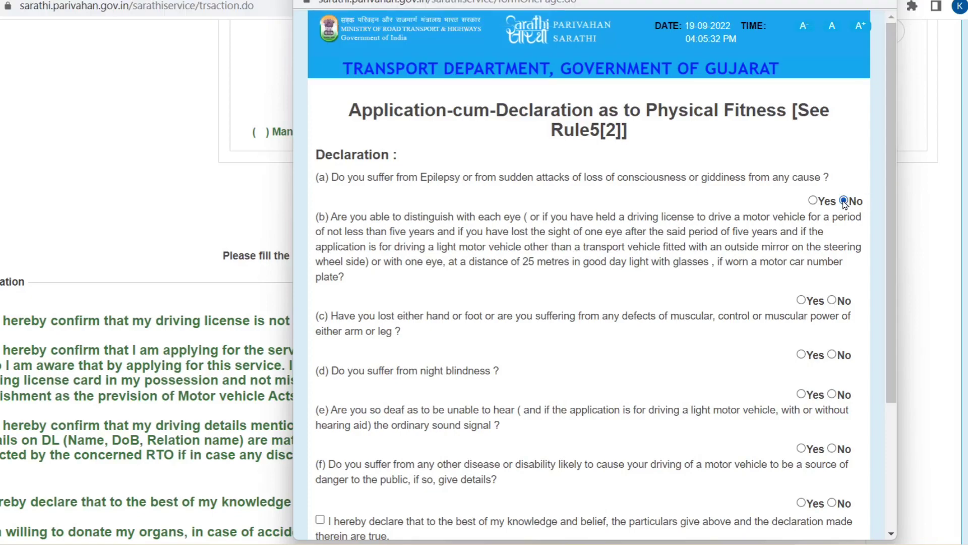
click(800, 300)
click(833, 355)
scroll(422, 421, down, 3)
click(833, 220)
click(832, 274)
click(832, 329)
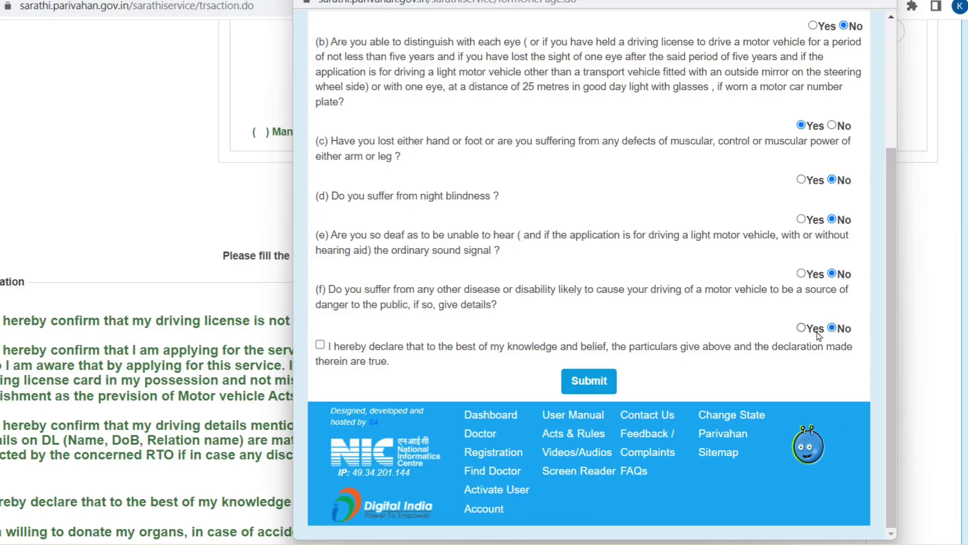
click(320, 346)
Step: Submit the fitness self-declaration, confirm it, and close the success message
click(590, 381)
key(Return)
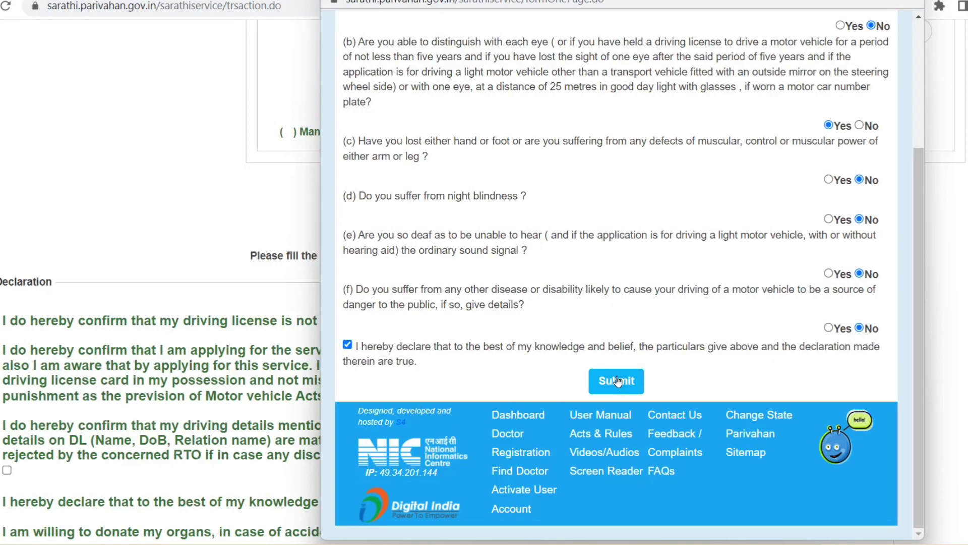
click(559, 381)
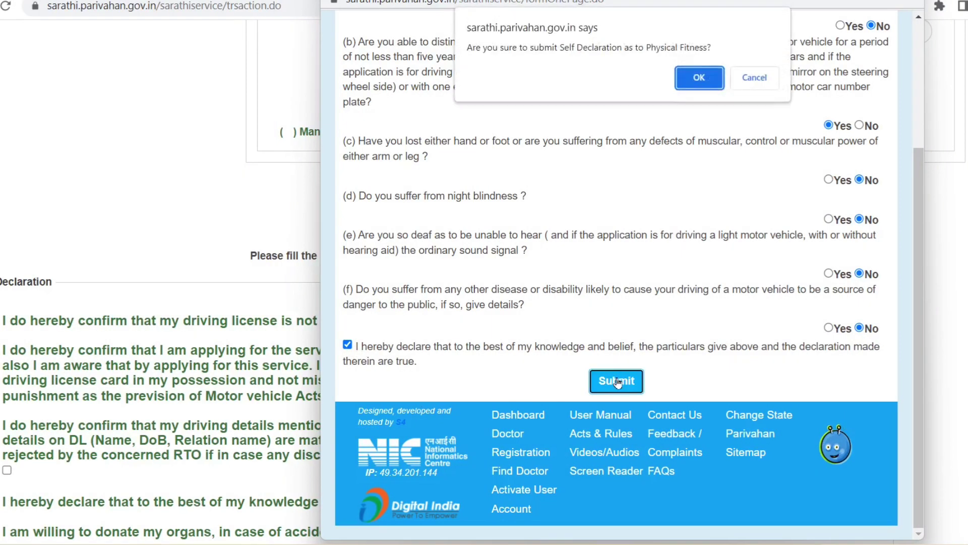
click(692, 80)
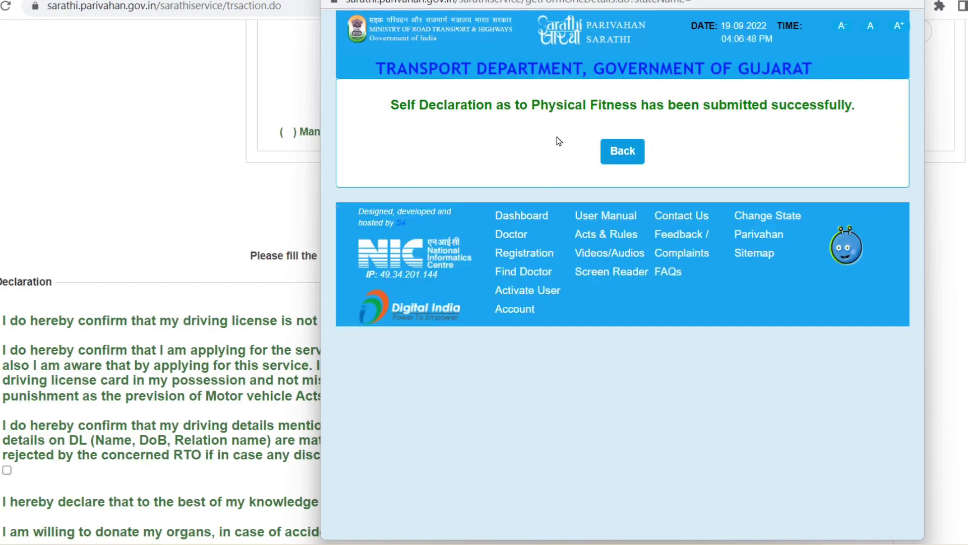
click(611, 157)
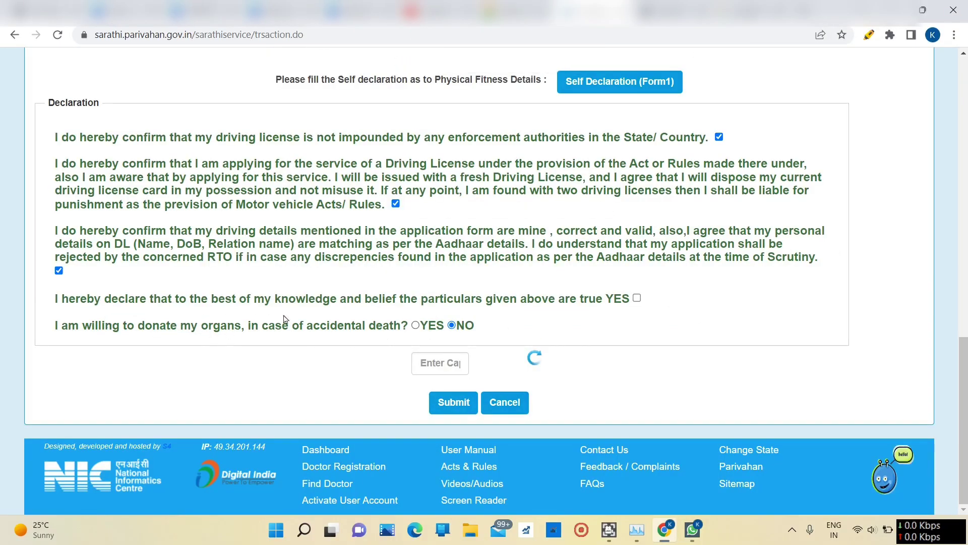
Step: Tick the particulars declaration, enter a refreshed captcha, and submit, declining organ donation
click(637, 298)
click(534, 359)
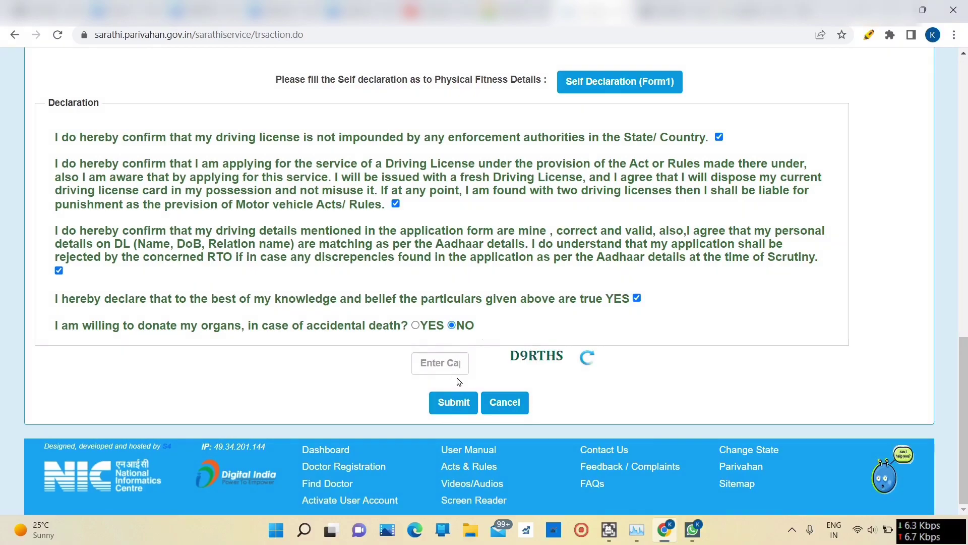
click(450, 365)
text(D9RTHS)
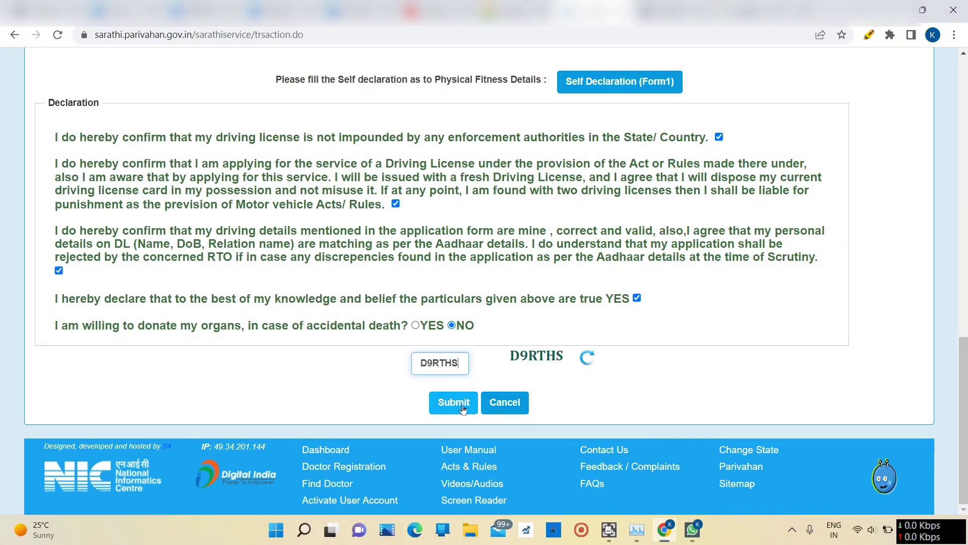
click(463, 407)
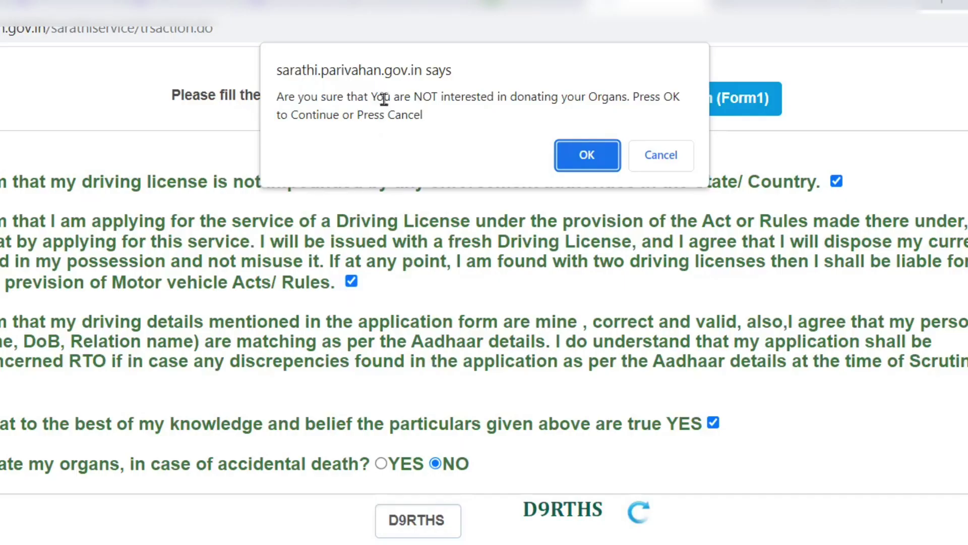
click(587, 155)
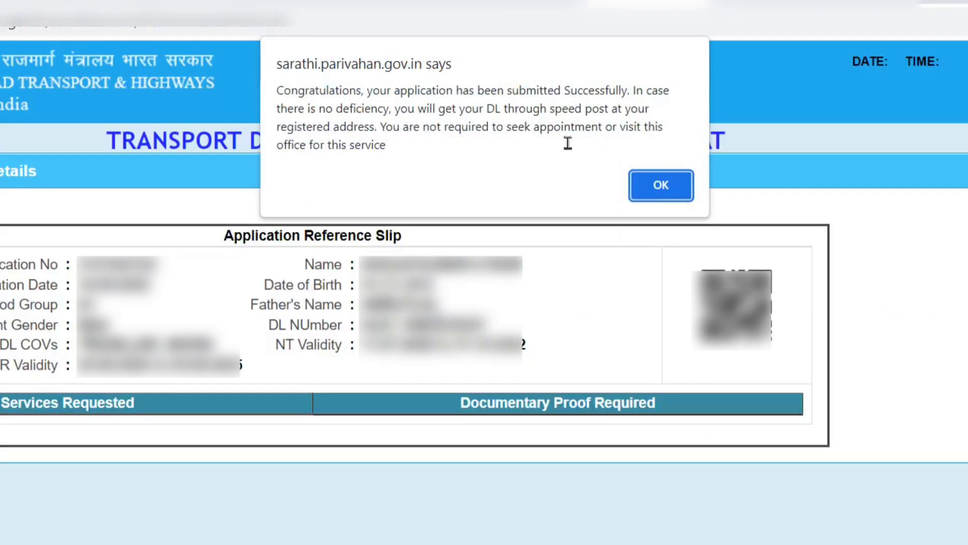
Step: Dismiss the submission message and print the application acknowledgement slip
click(661, 185)
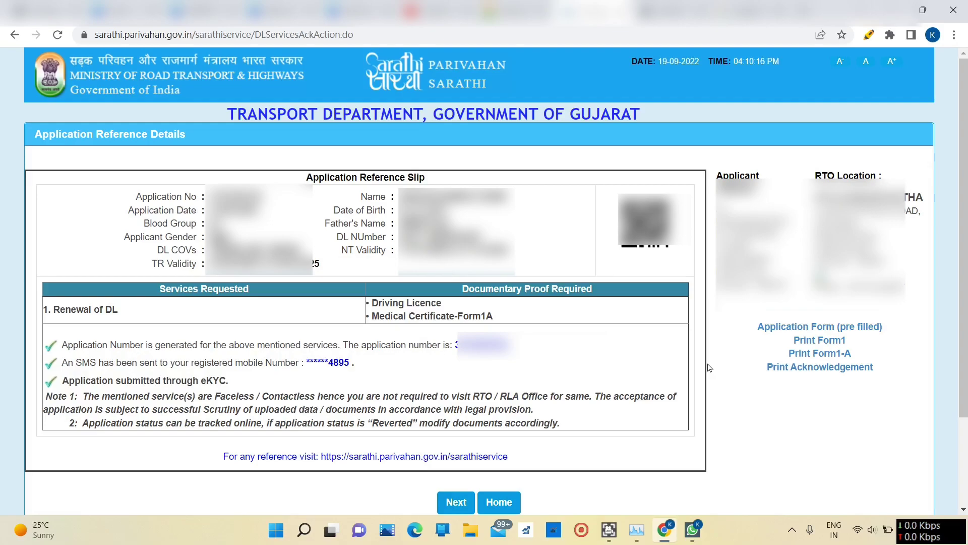
click(807, 368)
Step: Go to the Upload Documents stage and submit the prefilled application number and date of birth
click(452, 503)
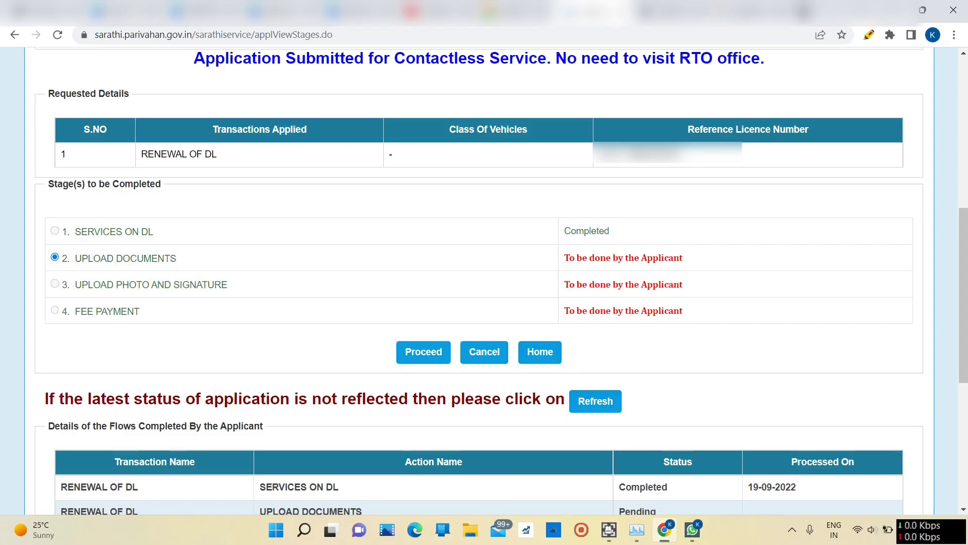
click(423, 353)
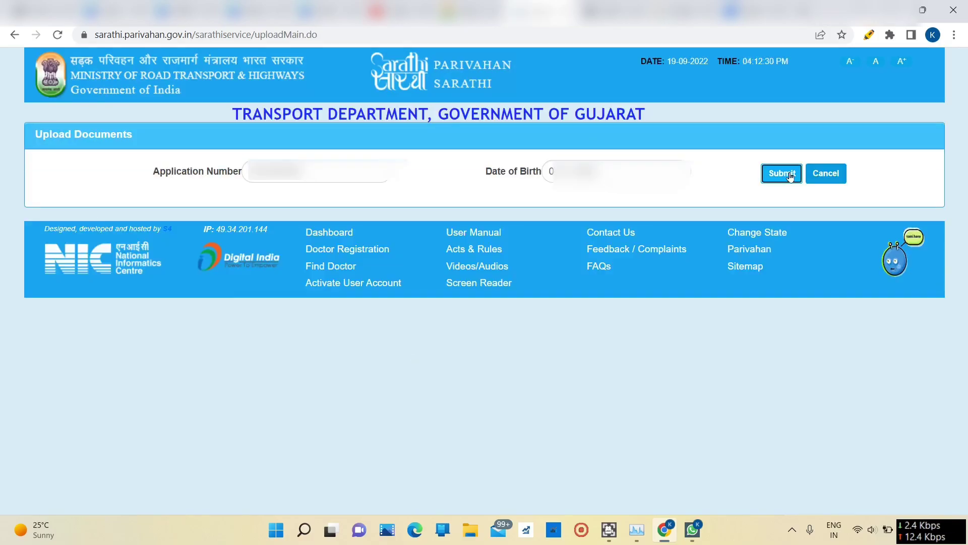
click(791, 175)
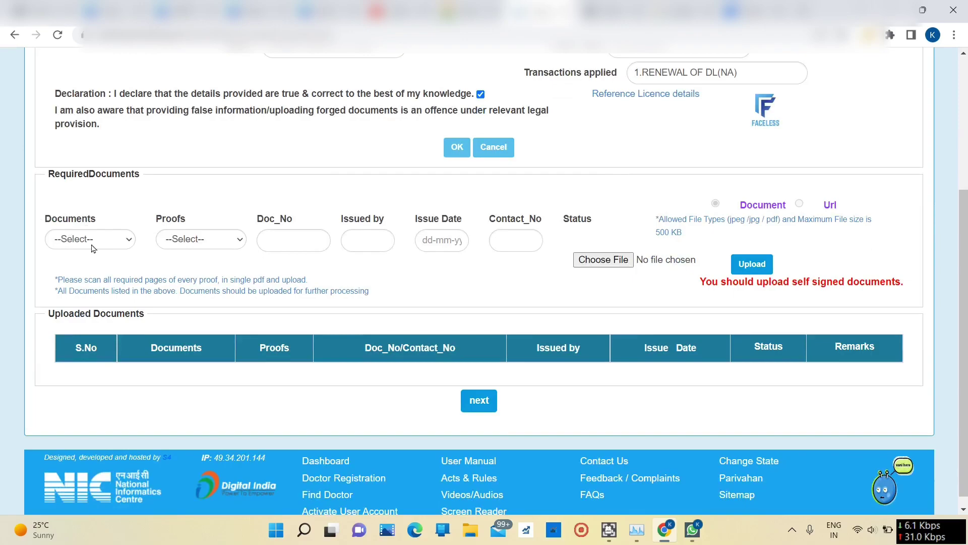
Step: Upload FORM 1 A MEDICAL as Medical Certificate-Form1A with Authorised Regd Medical practitioner proof
click(92, 248)
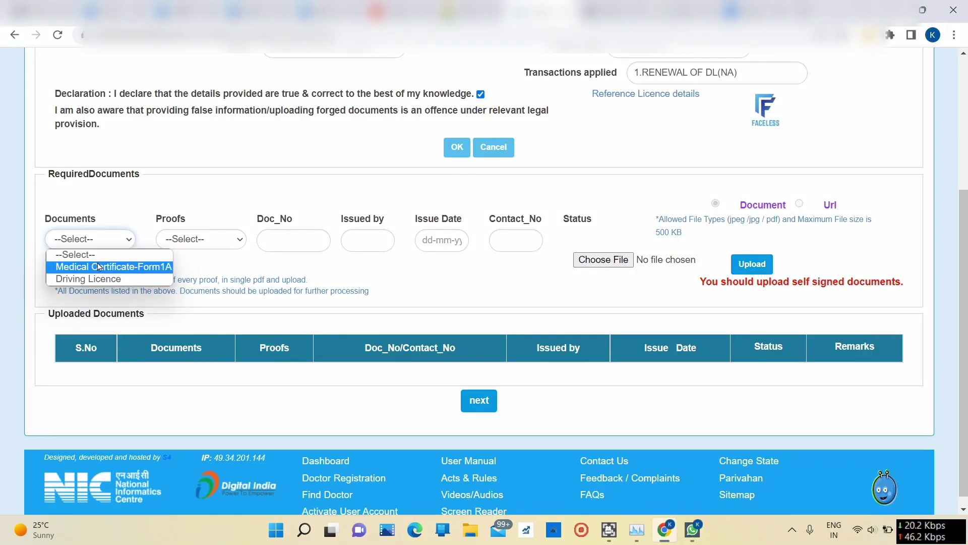
click(99, 267)
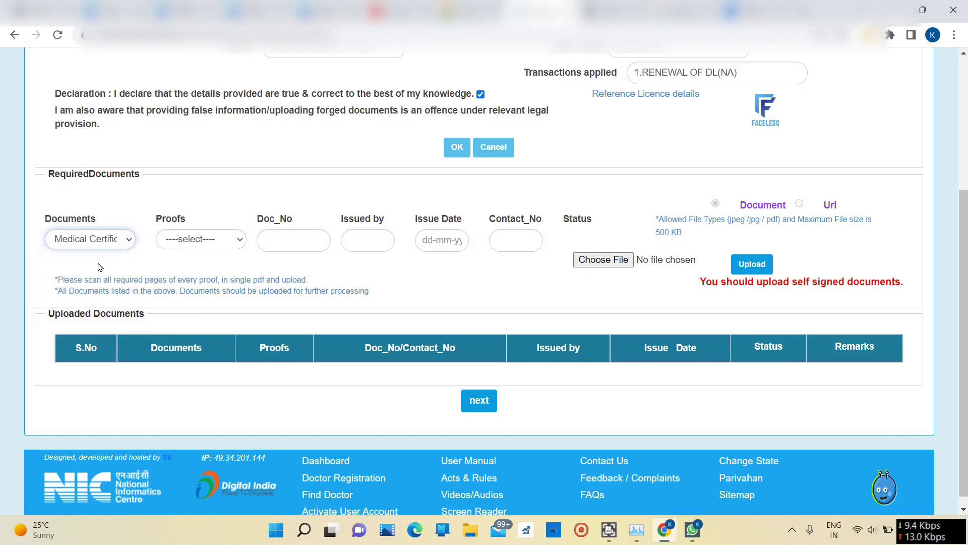
click(201, 239)
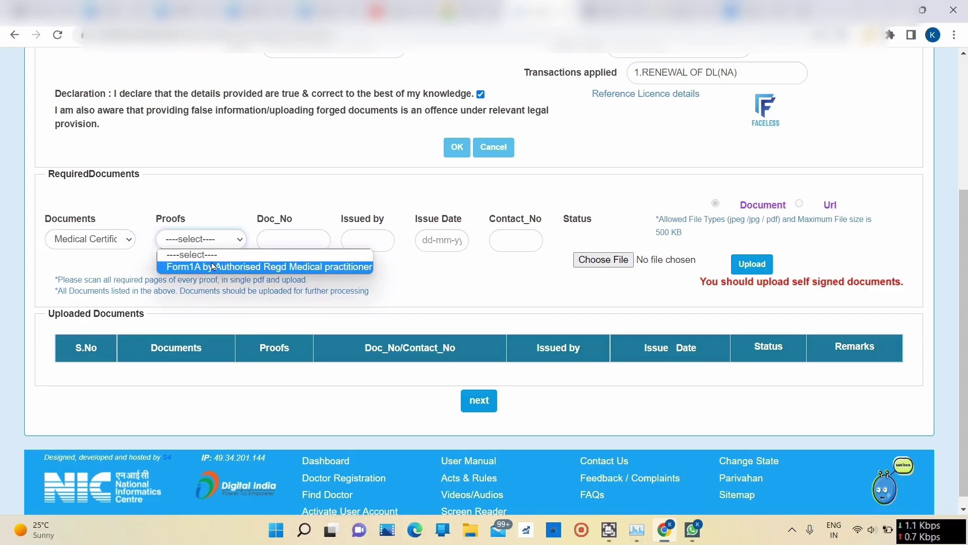
click(214, 267)
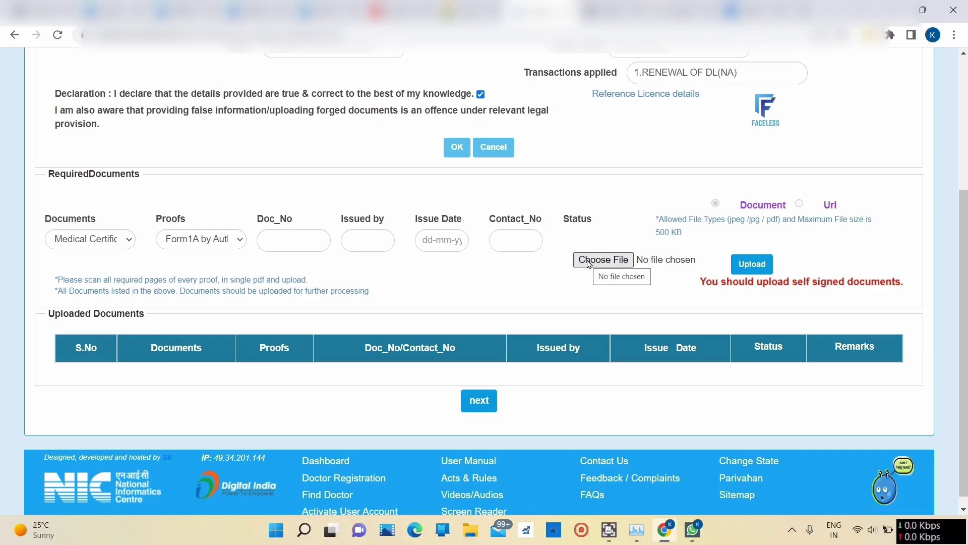
click(588, 260)
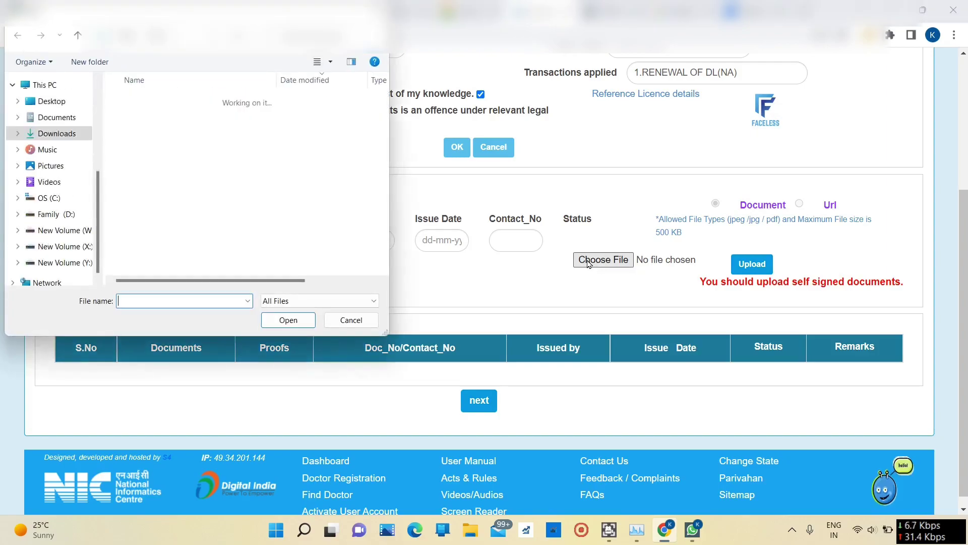
click(166, 220)
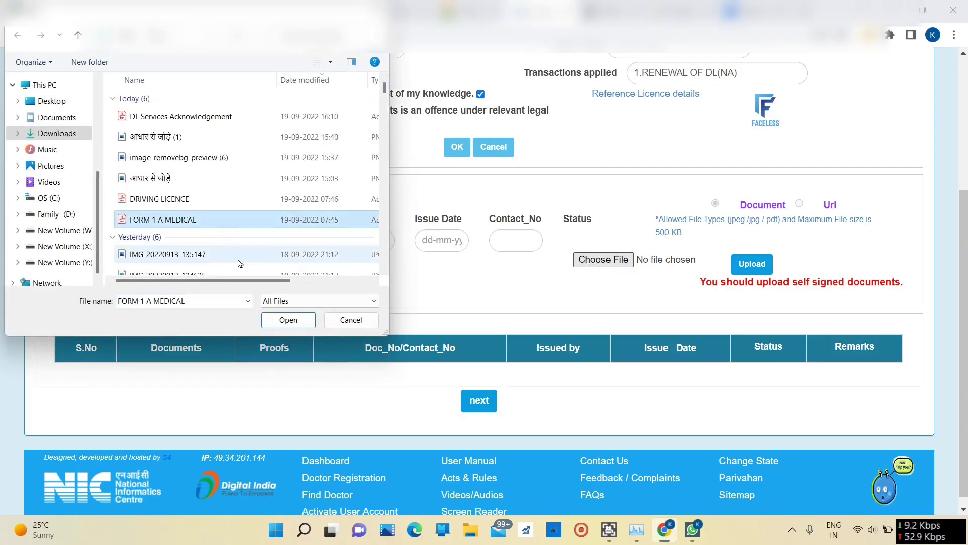
click(288, 321)
click(752, 263)
key(Return)
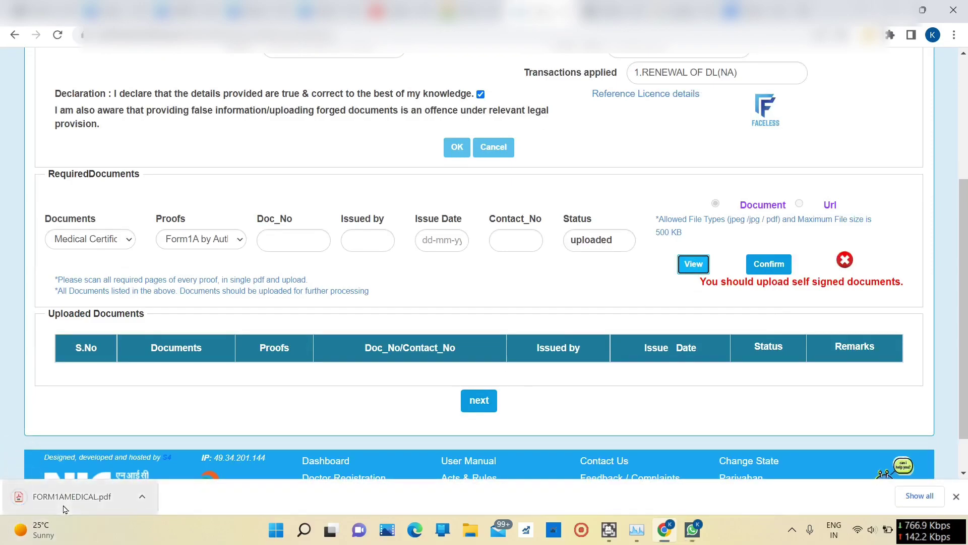
Step: Check the uploaded medical certificate PDF, then confirm it
click(64, 506)
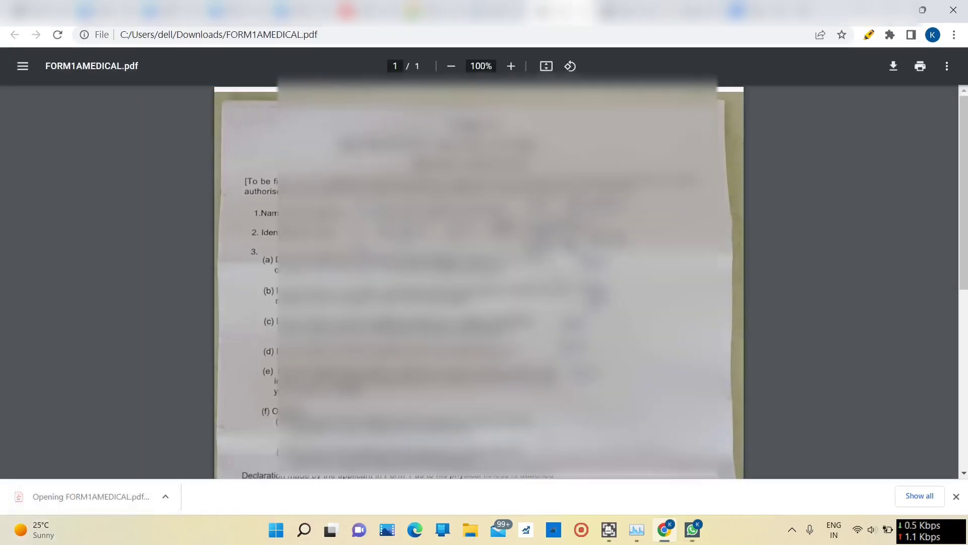
scroll(479, 283, down, 3)
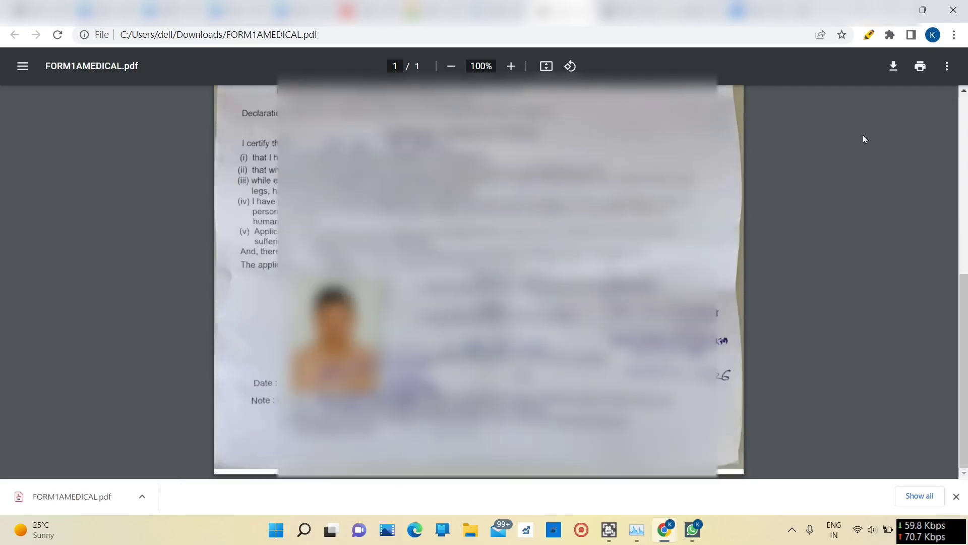
key(ctrl+w)
click(761, 268)
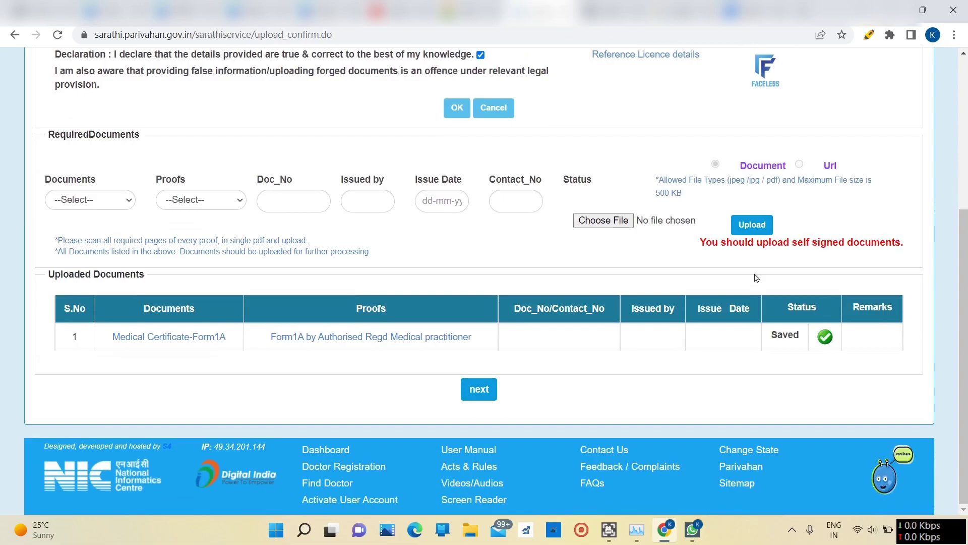
Step: Upload the DRIVING LICENCE file as Driving Licence with Driving License proof and confirm it
click(108, 201)
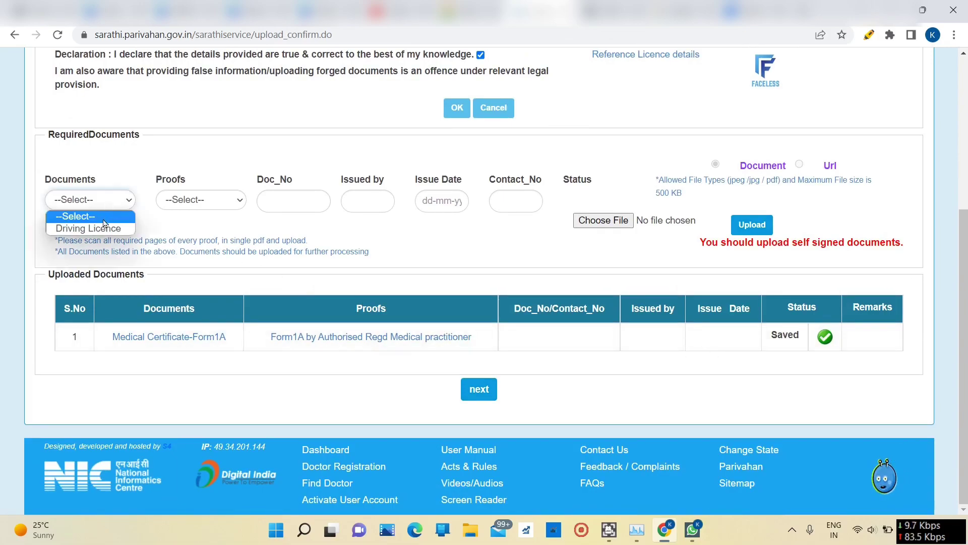
click(106, 229)
click(204, 201)
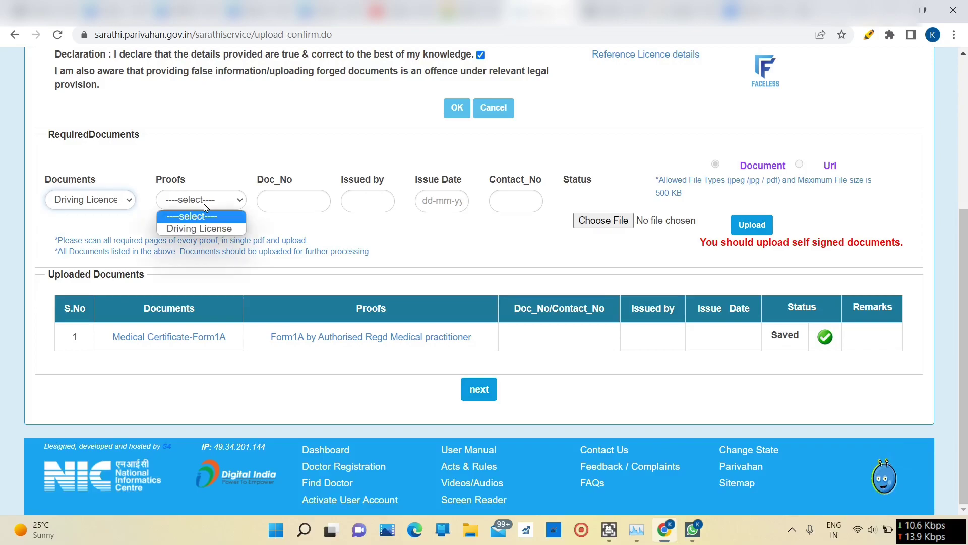
click(202, 229)
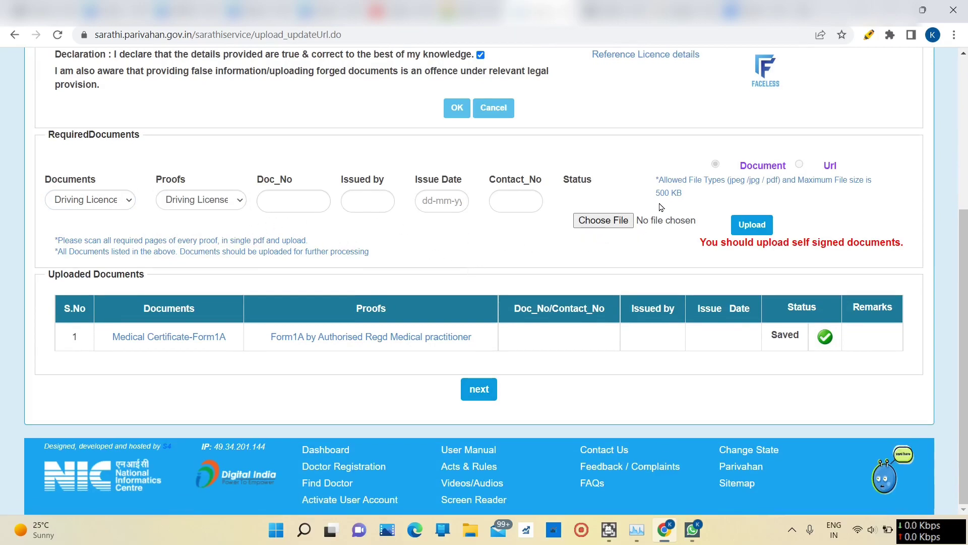
click(595, 230)
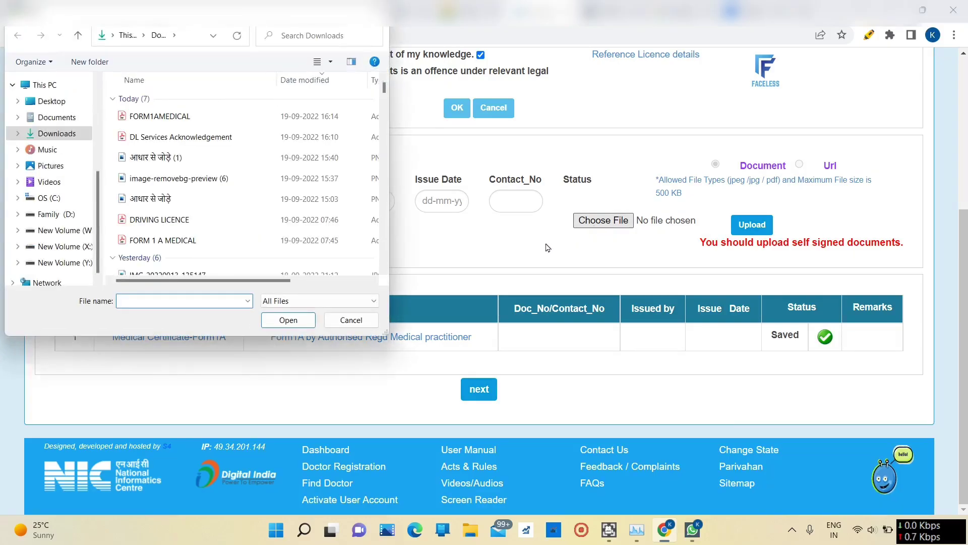
click(167, 216)
click(286, 320)
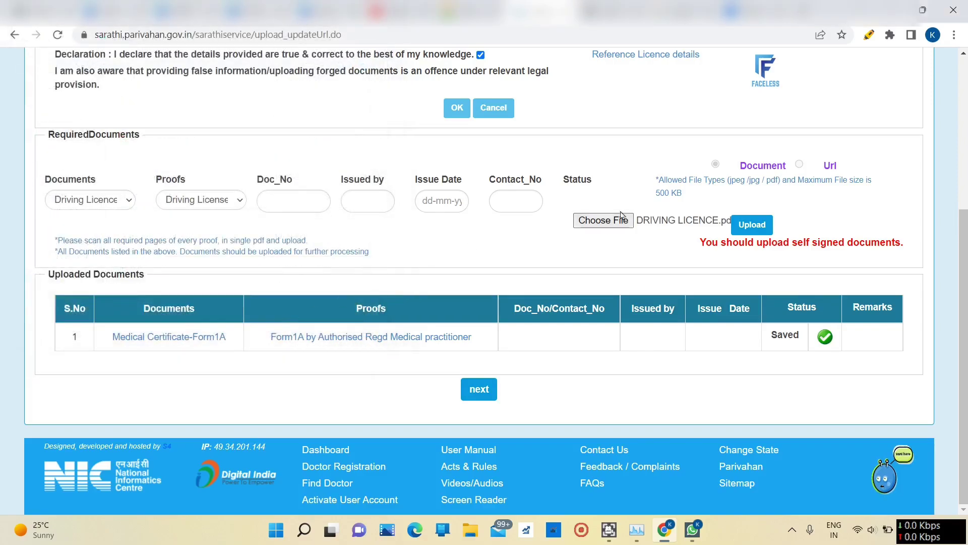
click(754, 227)
click(769, 265)
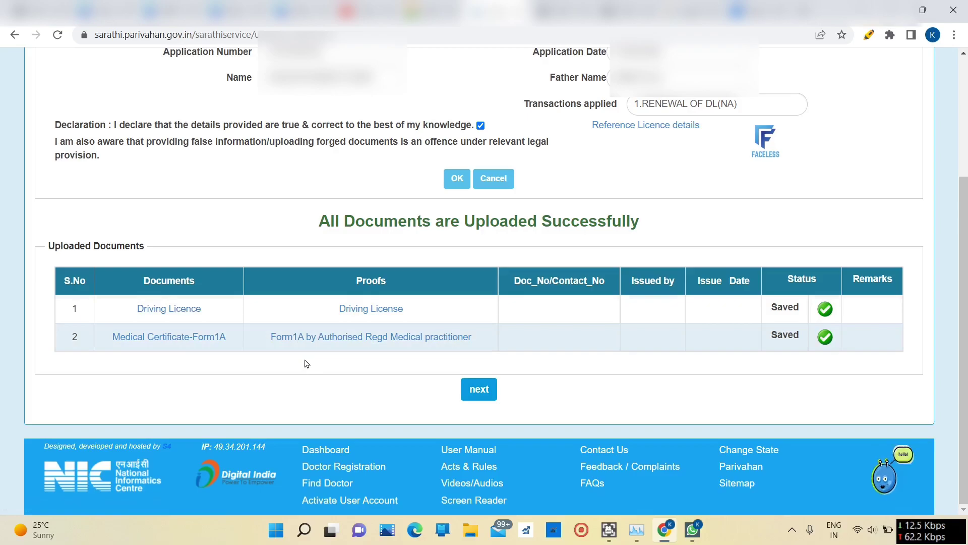
click(323, 337)
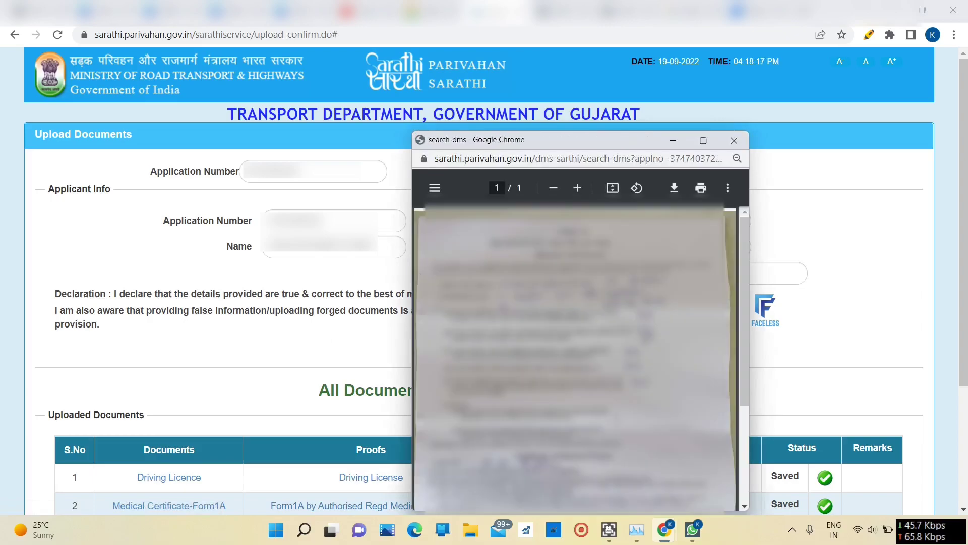
click(734, 140)
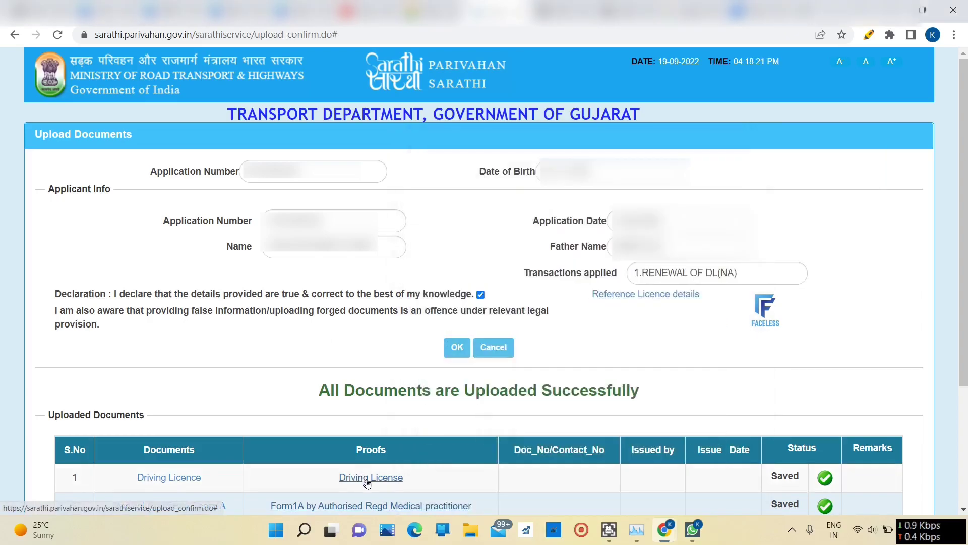
click(367, 479)
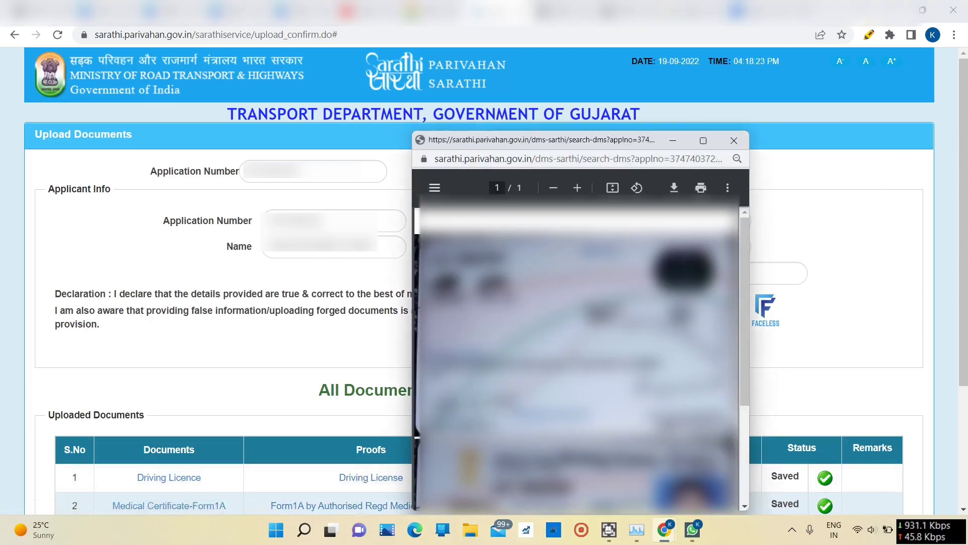
scroll(580, 353, down, 3)
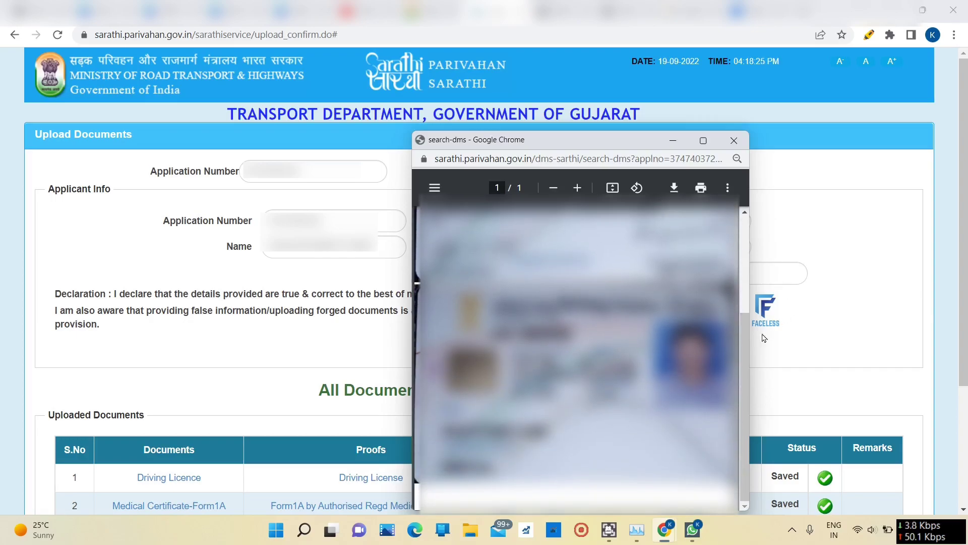
click(734, 140)
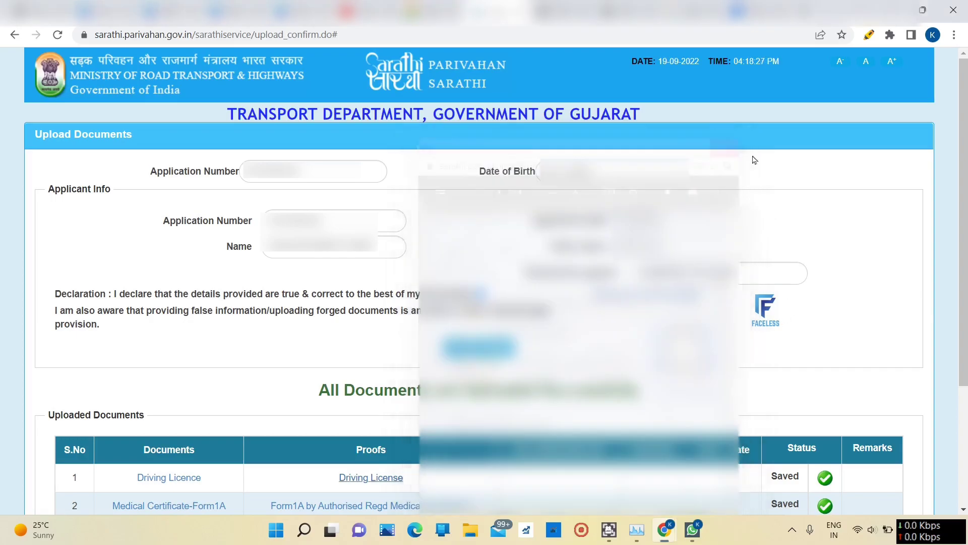
scroll(852, 232, down, 3)
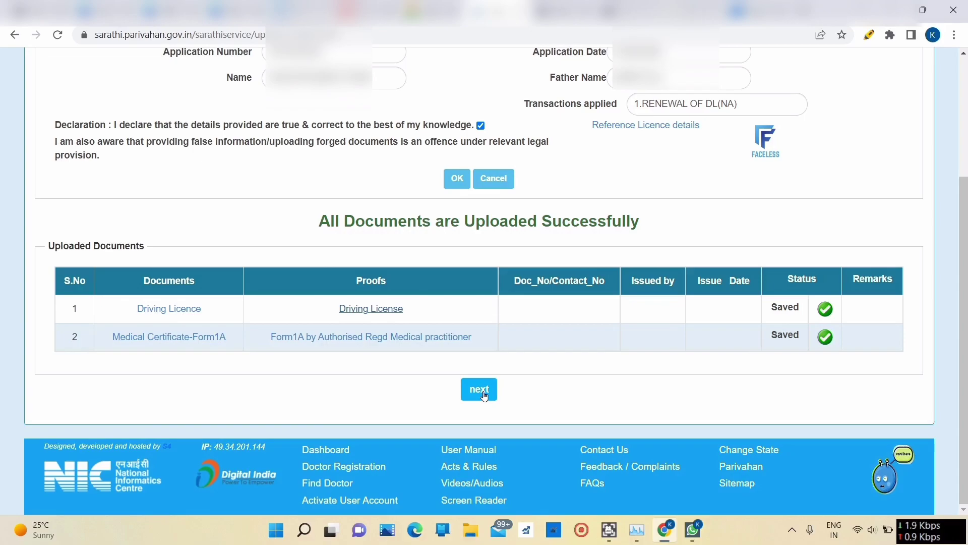
Step: Finish the documents stage and proceed to Upload Photo and Signature
click(483, 396)
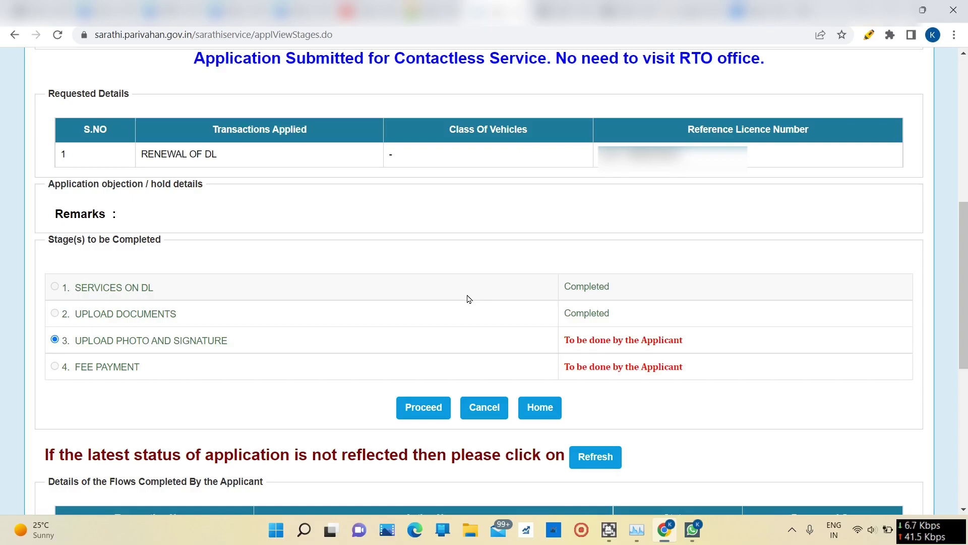
click(424, 407)
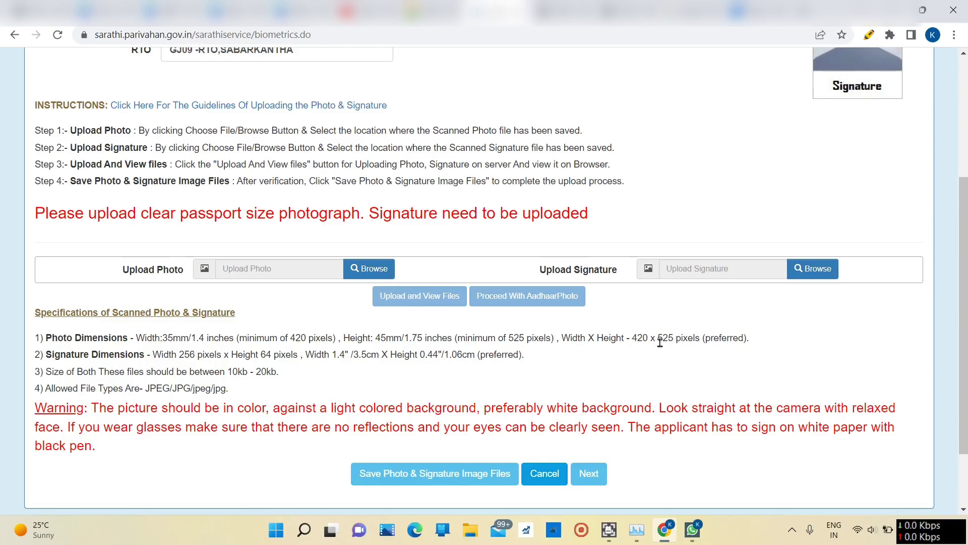
Step: Attach the photo IMG_20220913_135147 (1) for upload
click(350, 269)
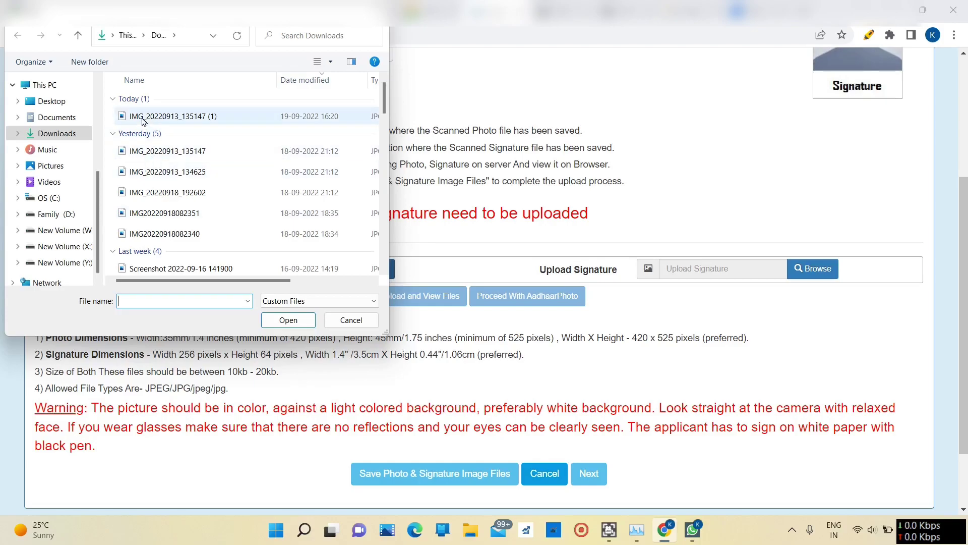
click(142, 119)
click(288, 320)
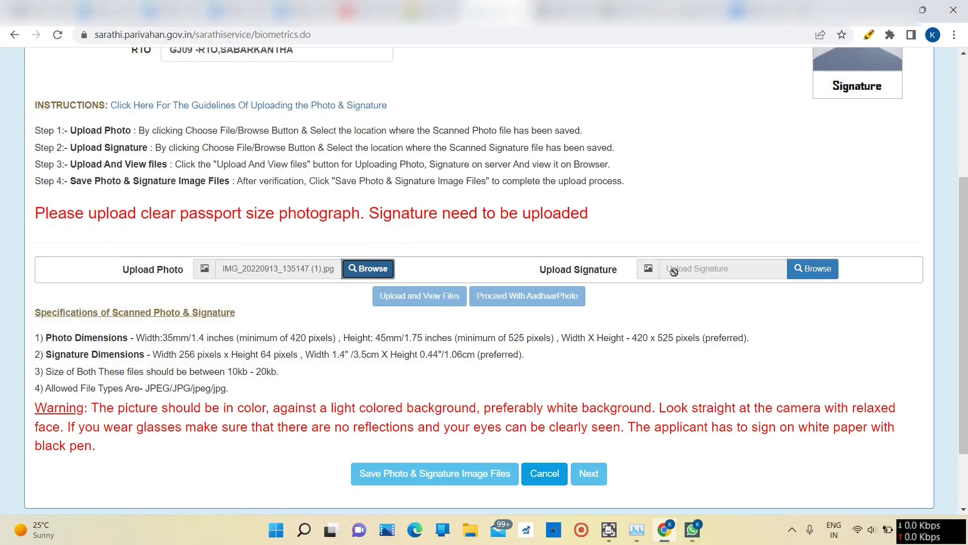
Step: Attach the signature IMG_20200522_105514 and upload both files for viewing
click(809, 268)
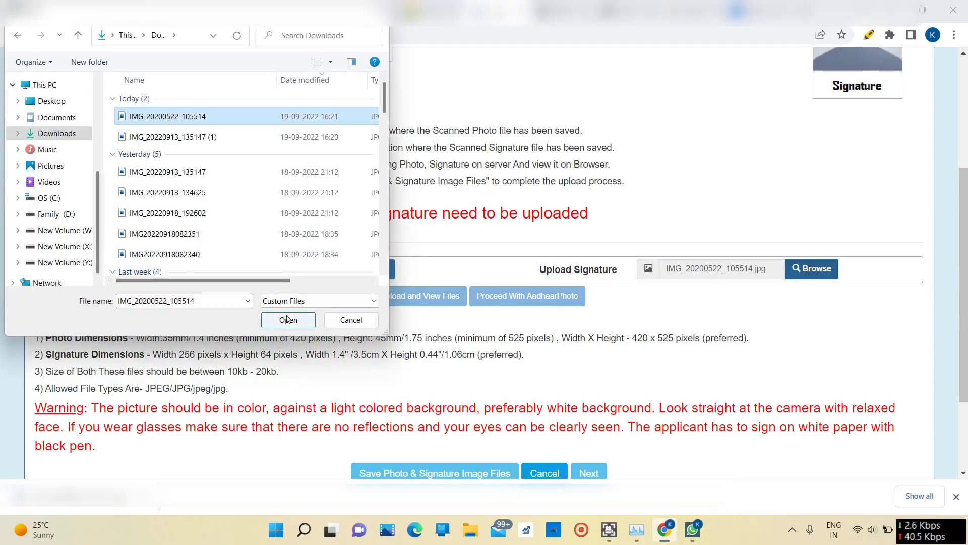
click(287, 319)
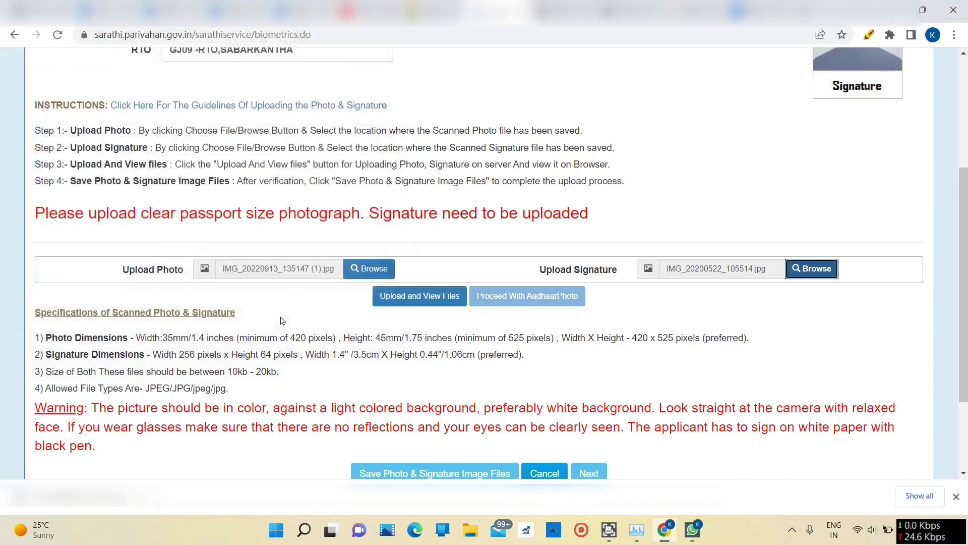
click(441, 295)
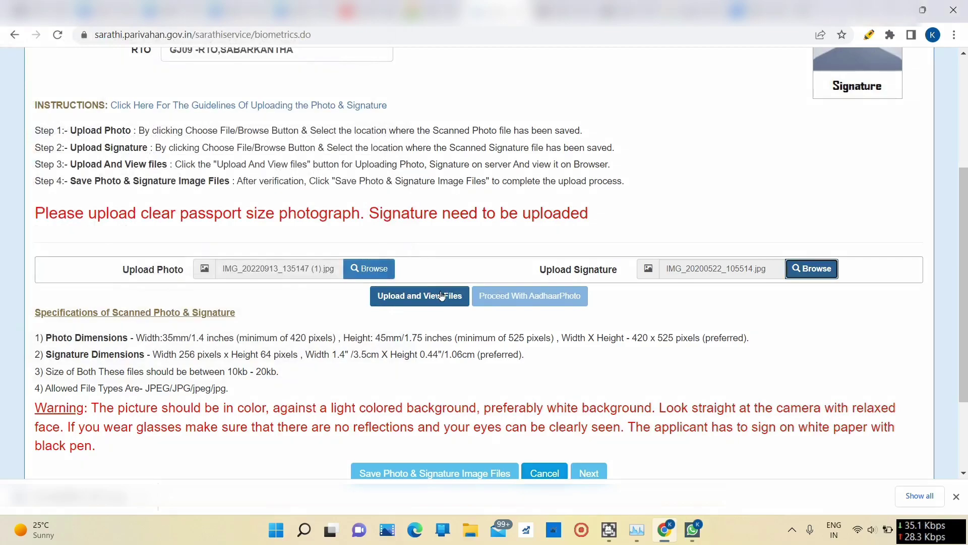
click(441, 296)
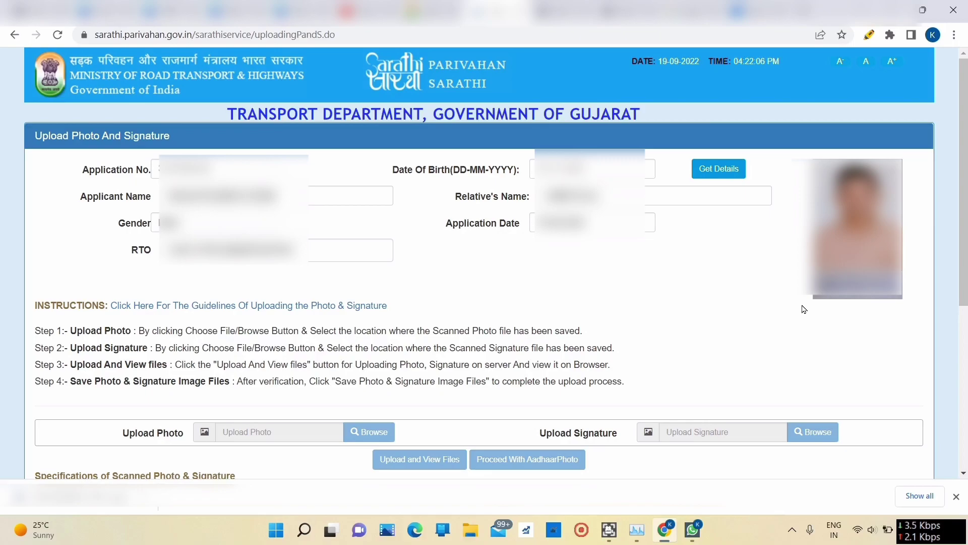
Step: Save the photo and signature files, confirm the photo is recent, and continue to stages
scroll(715, 227, down, 4)
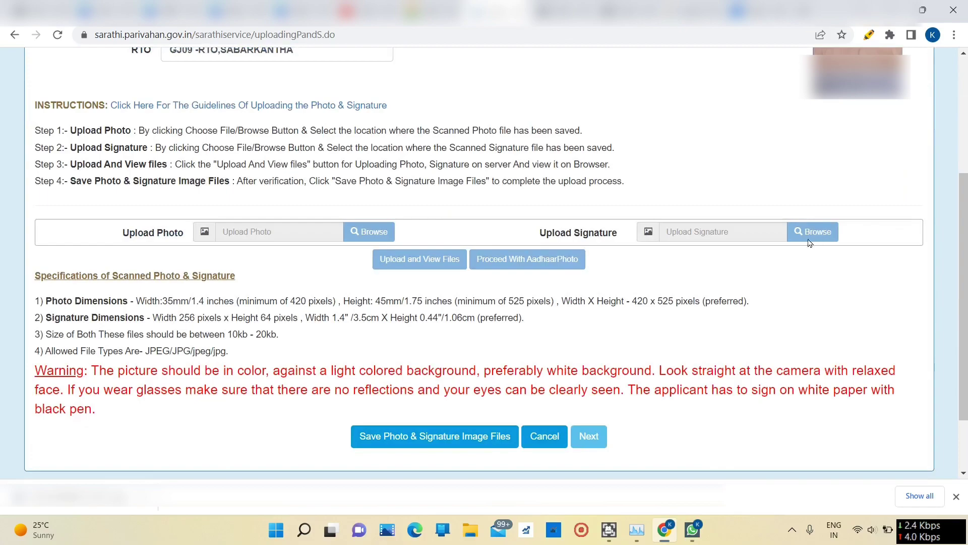
click(460, 440)
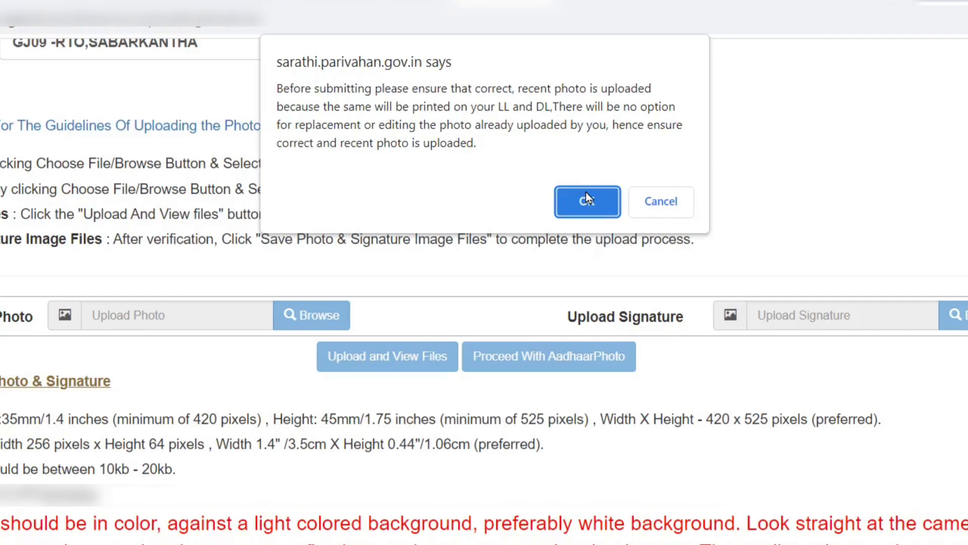
click(587, 201)
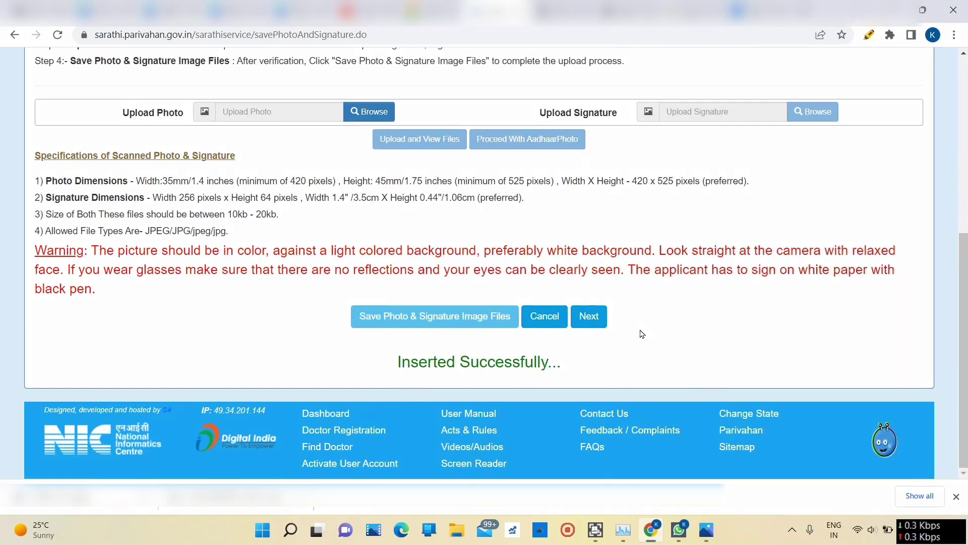
click(588, 316)
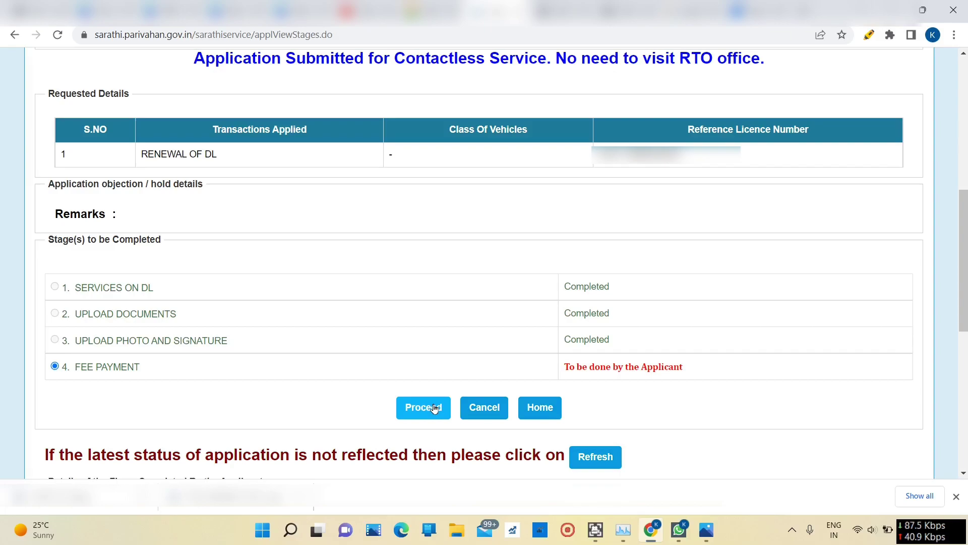
Step: Proceed to the fee page and review Renewal of DL 200.00 plus Form-7 Fee 200.00, totalling 400.00
scroll(434, 403, down, 1)
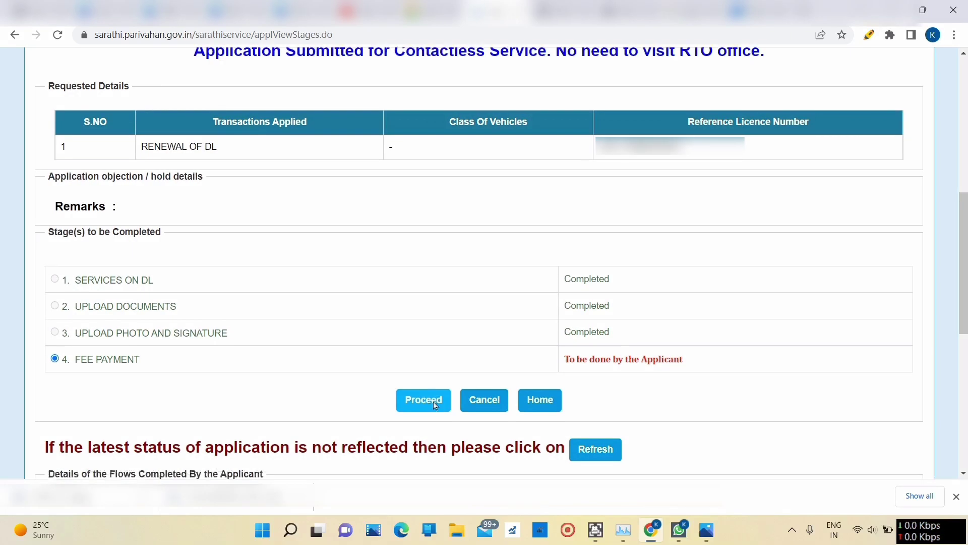
scroll(424, 406, up, 1)
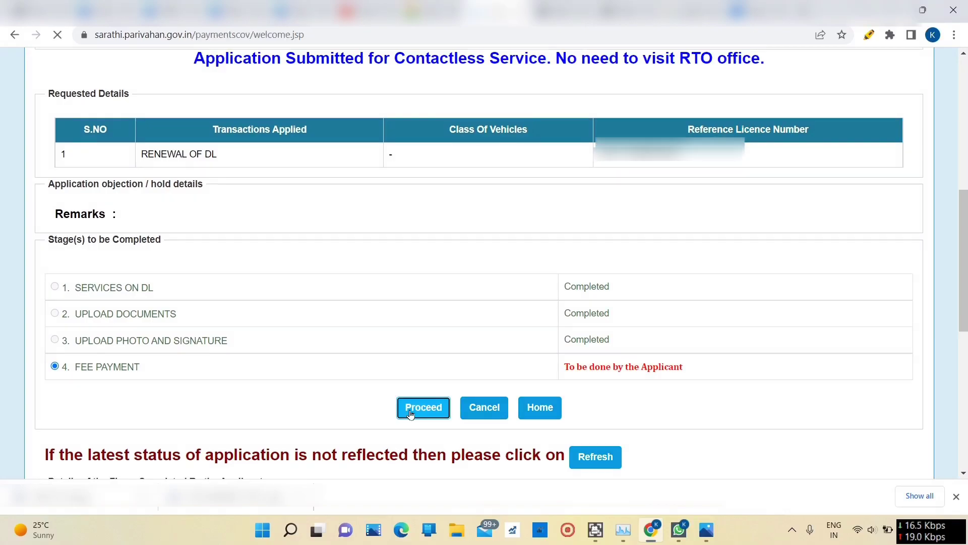
click(411, 412)
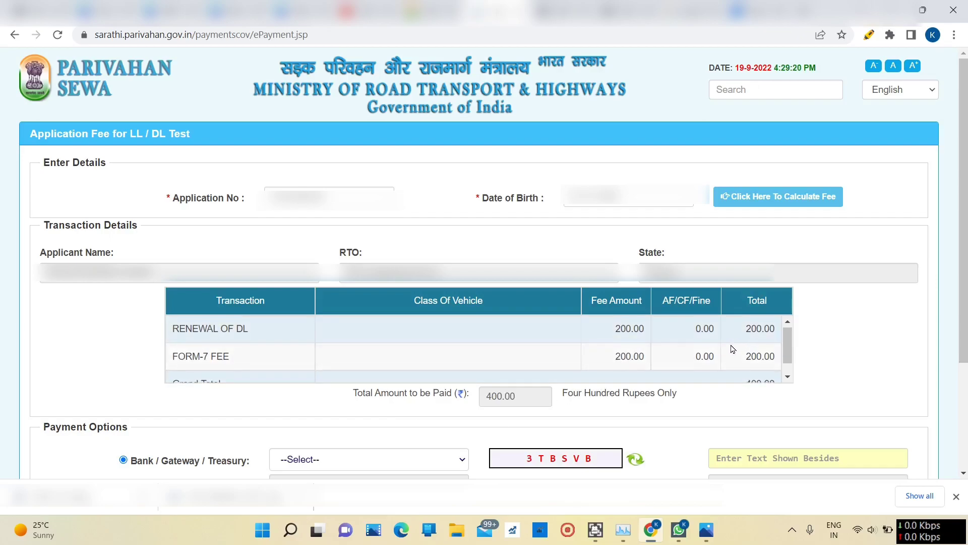
scroll(731, 345, down, 1)
scroll(683, 340, up, 1)
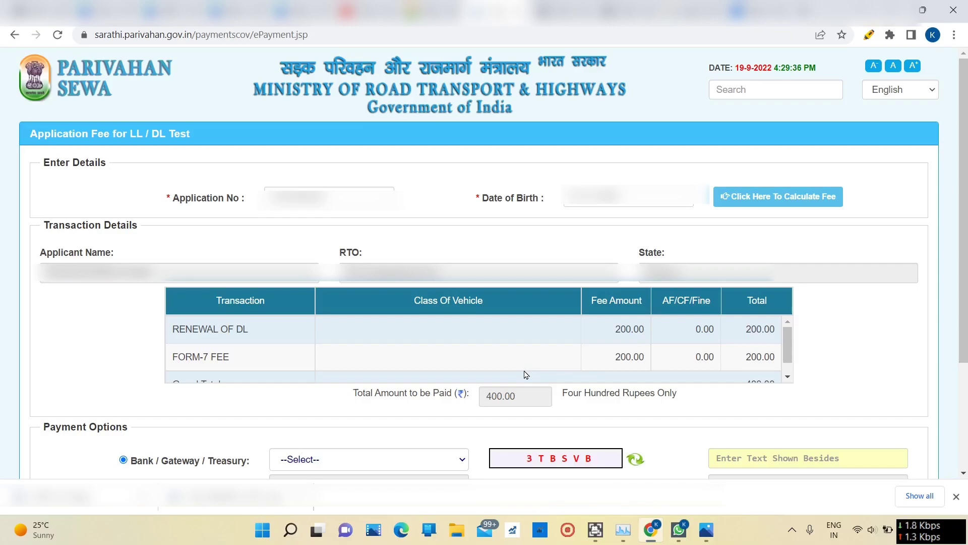
scroll(646, 360, down, 2)
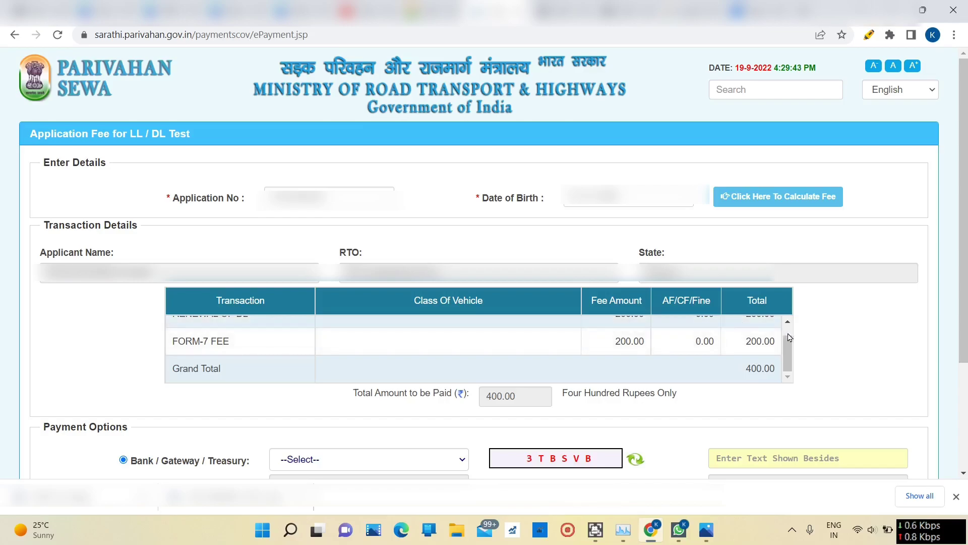
scroll(790, 337, down, 3)
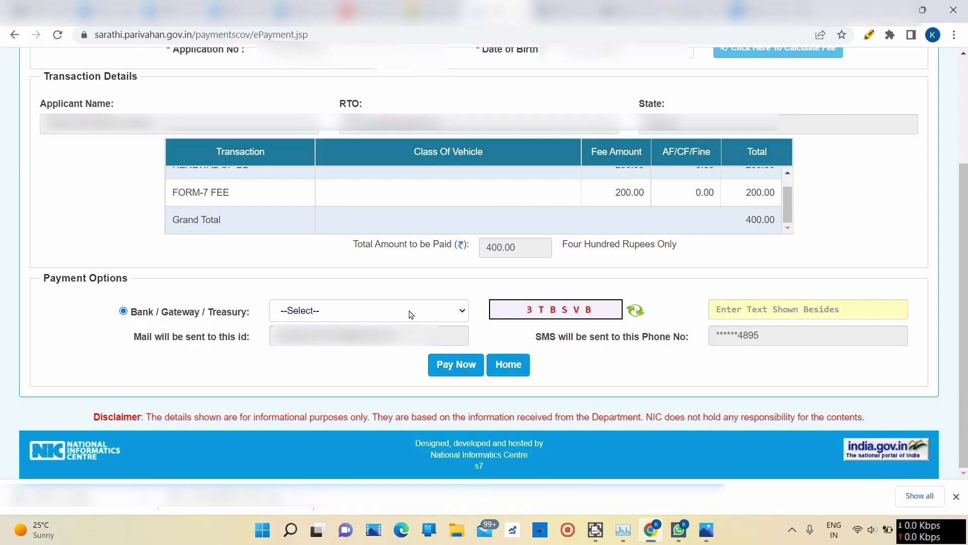
Step: Pick SBIePay as the gateway, enter the captcha, agree to the terms and proceed to payment
click(449, 313)
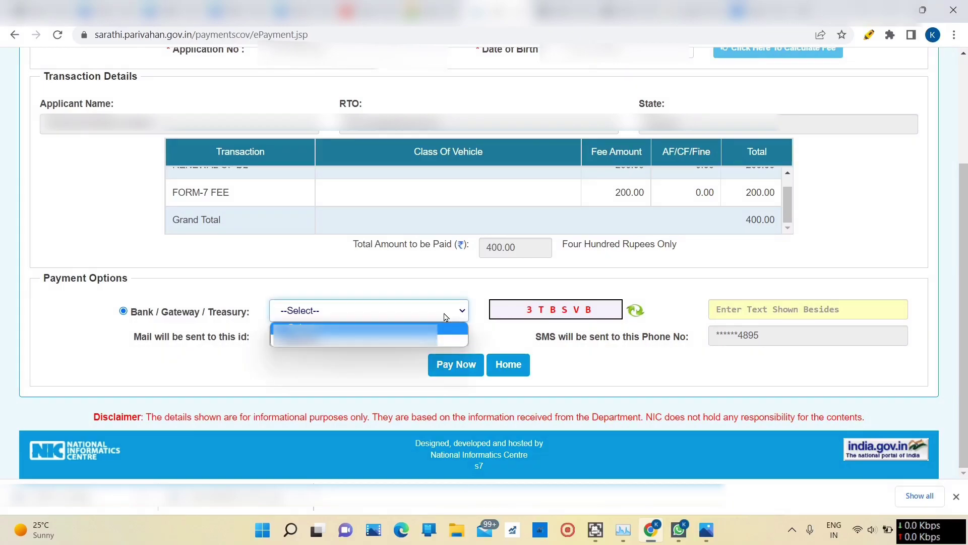
click(437, 340)
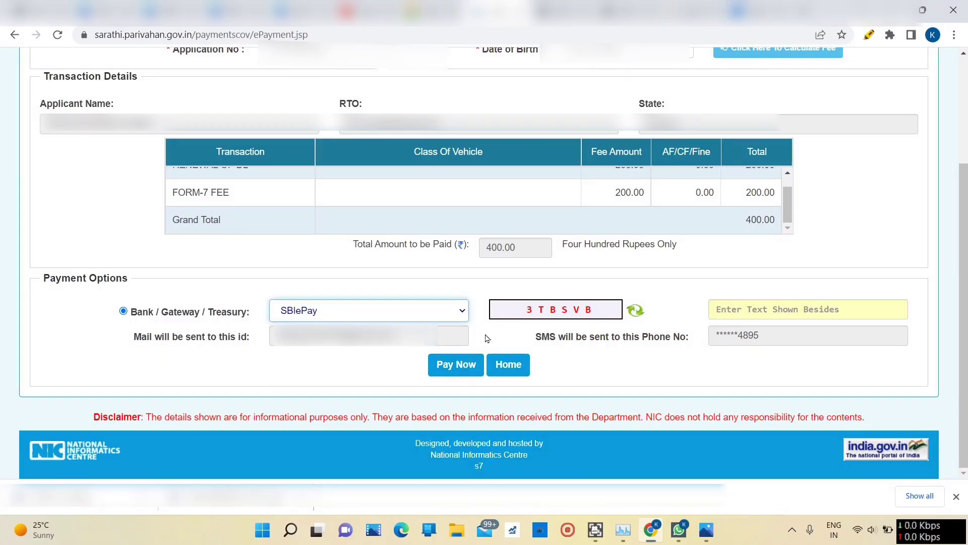
click(734, 309)
text(3TBSVB)
click(448, 371)
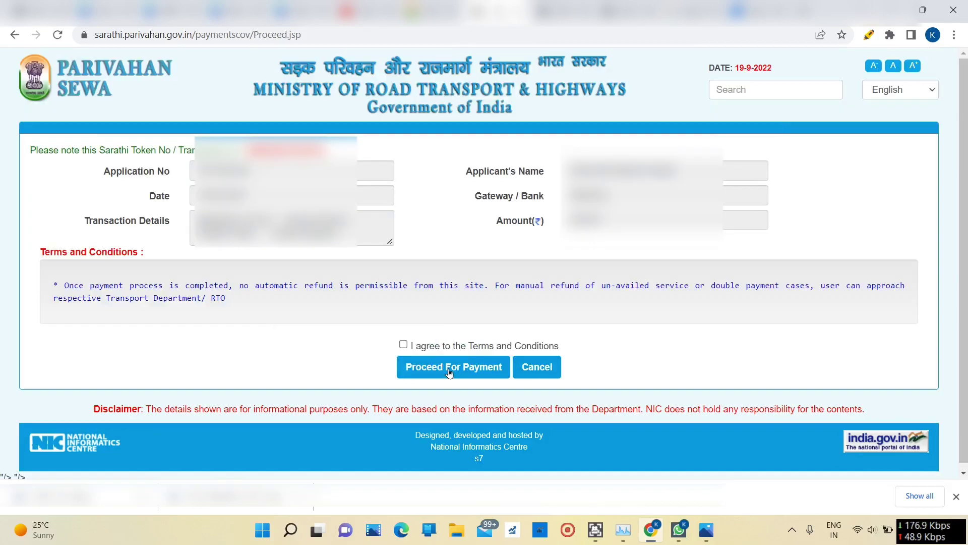
click(403, 345)
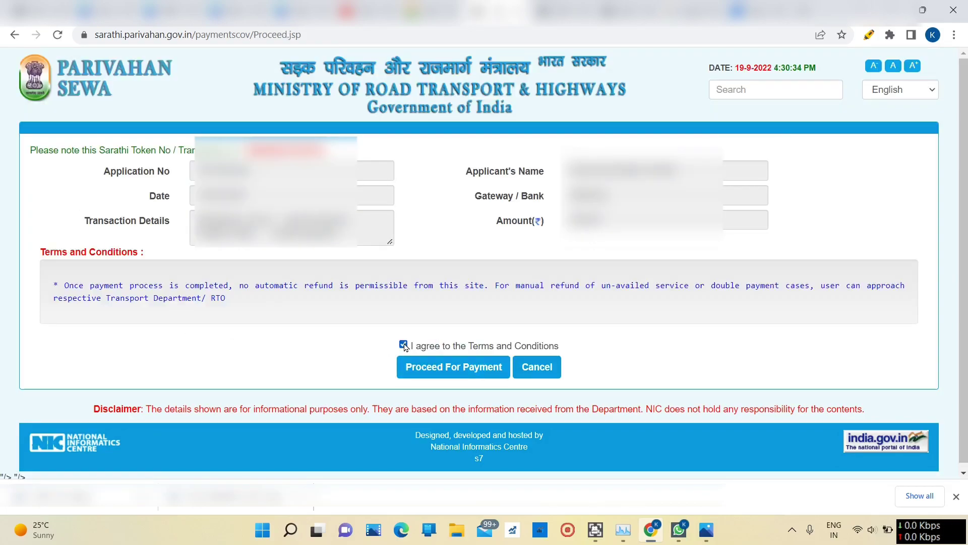
click(447, 365)
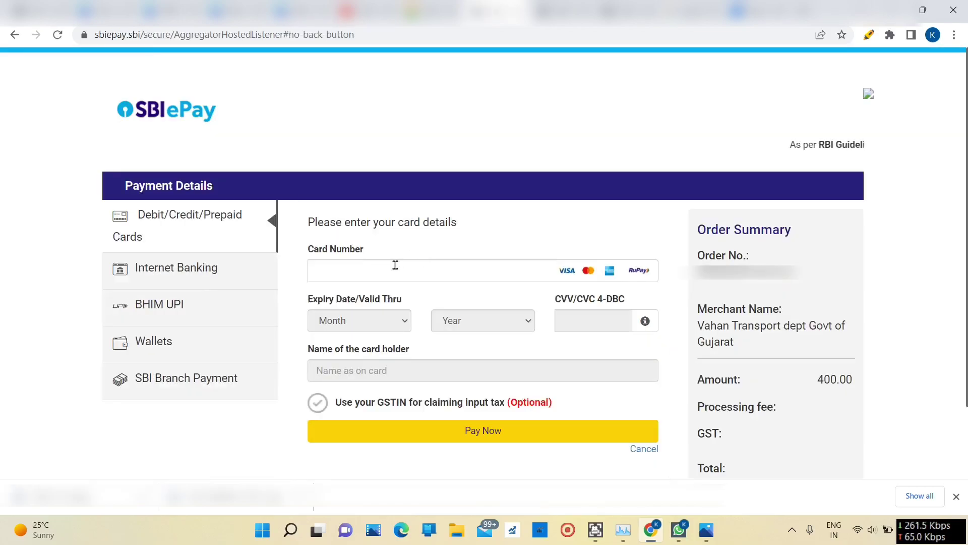
Step: Enter the card details on SBIePay to pay the 400.00 renewal fee
click(385, 266)
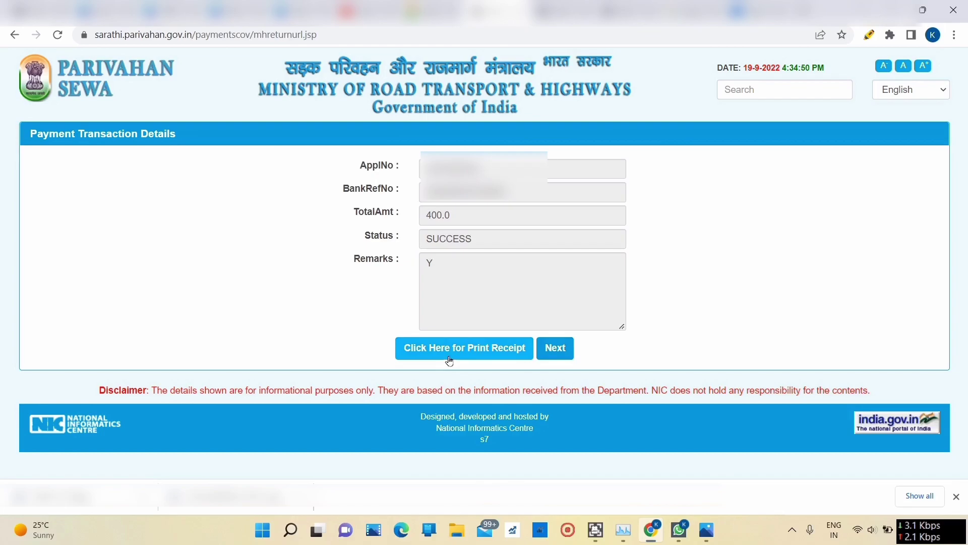
Step: View the 400.00 fee e-receipt, then close it to return to the Application Status page
click(450, 361)
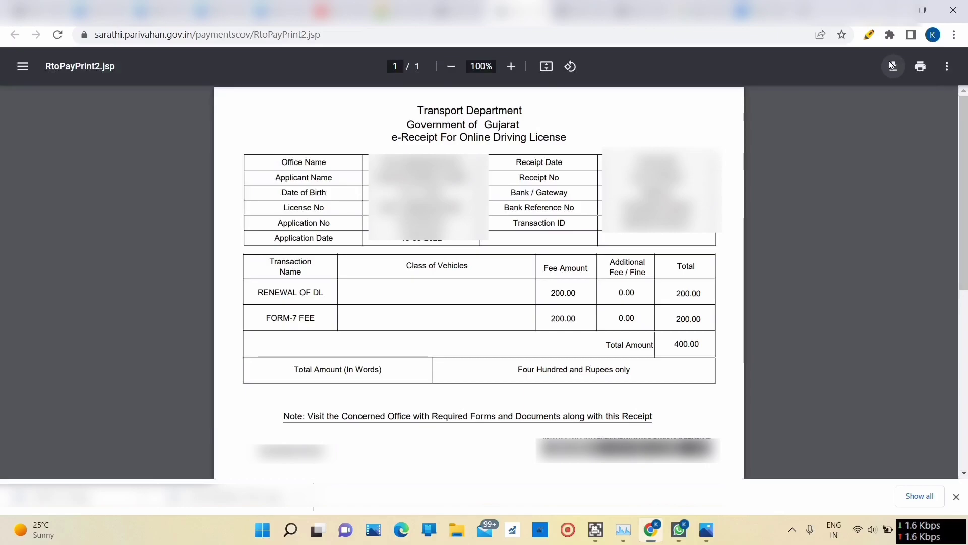
key(ctrl+w)
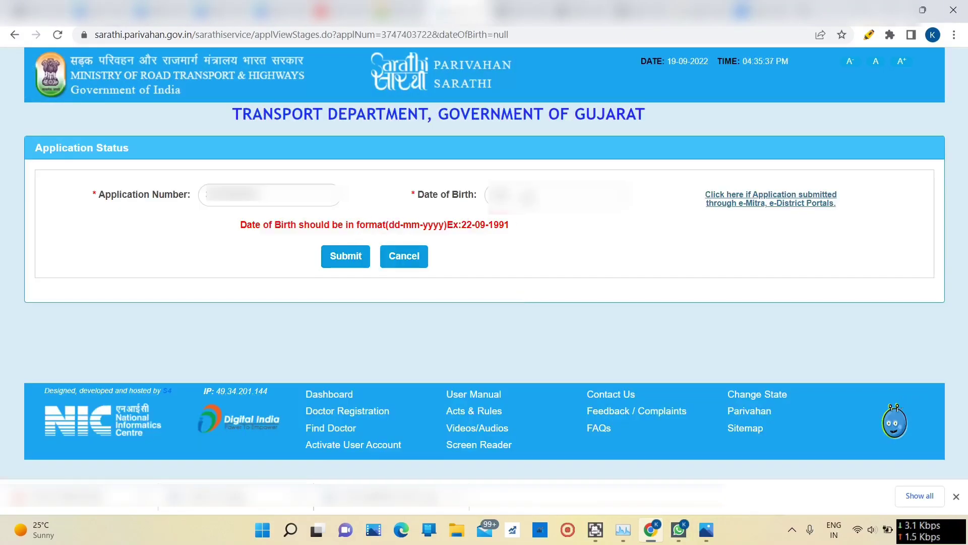
Step: Fill the date of birth and submit the lookup for the DL renewal application's status
click(529, 199)
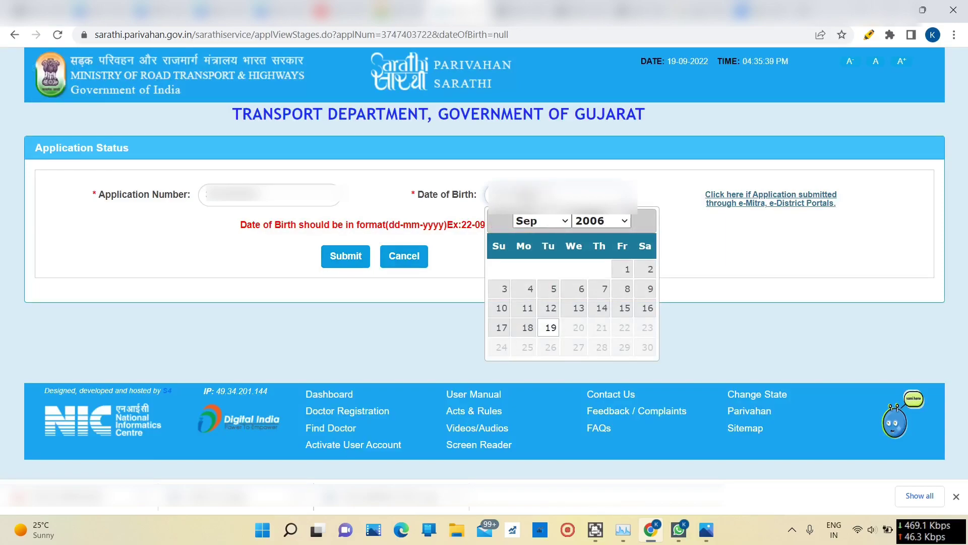
click(339, 256)
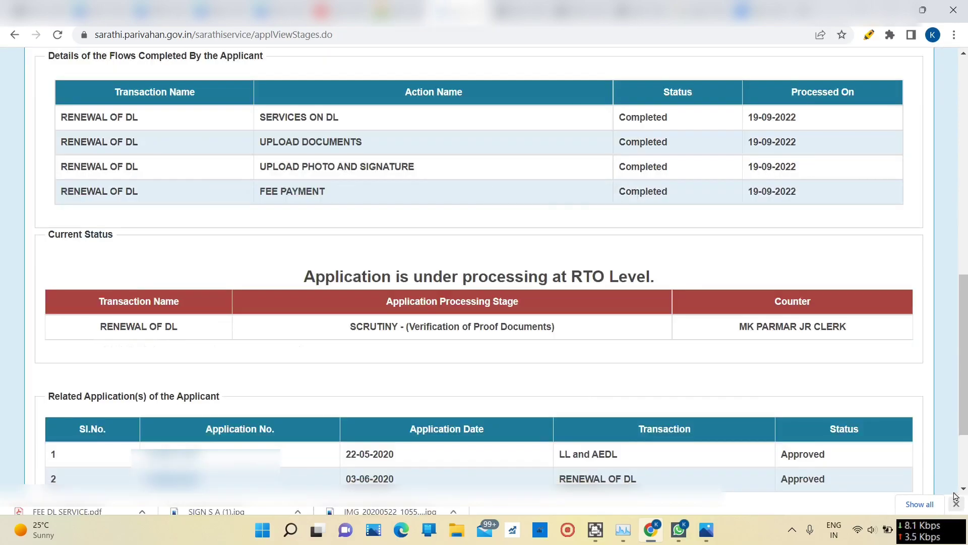